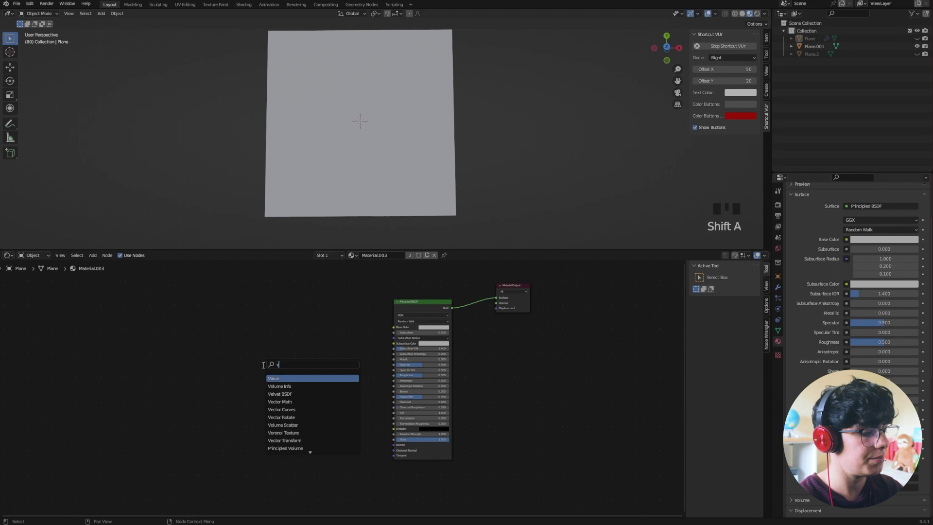
- Add a Voronoi Texture node and connect its Distance output to the Principled BSDF's Base Color
left_click(288, 378)
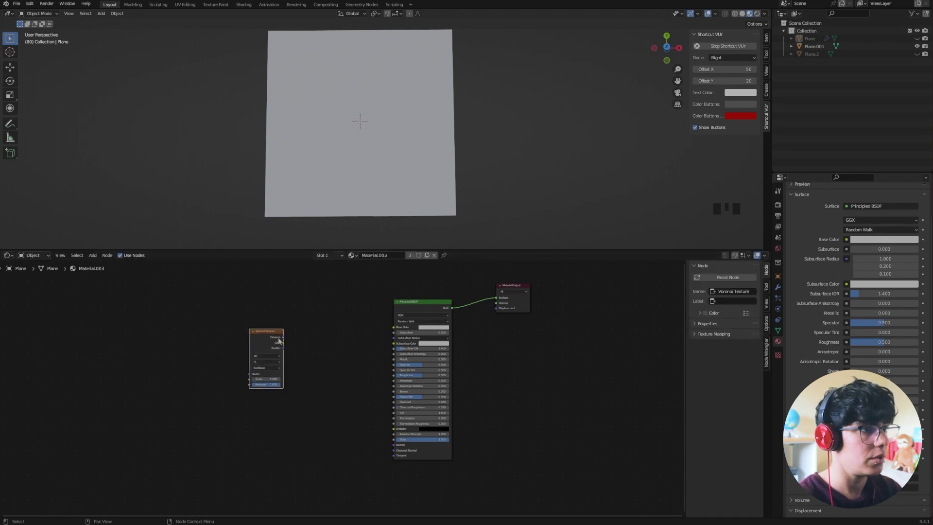
left_click(320, 329)
left_click_drag(320, 330, 393, 327)
left_click_drag(301, 316, 278, 316)
left_click(287, 415)
- Add a Texture Coordinate node and connect its Generated output to the Voronoi Texture's Vector input
key("shift+a")
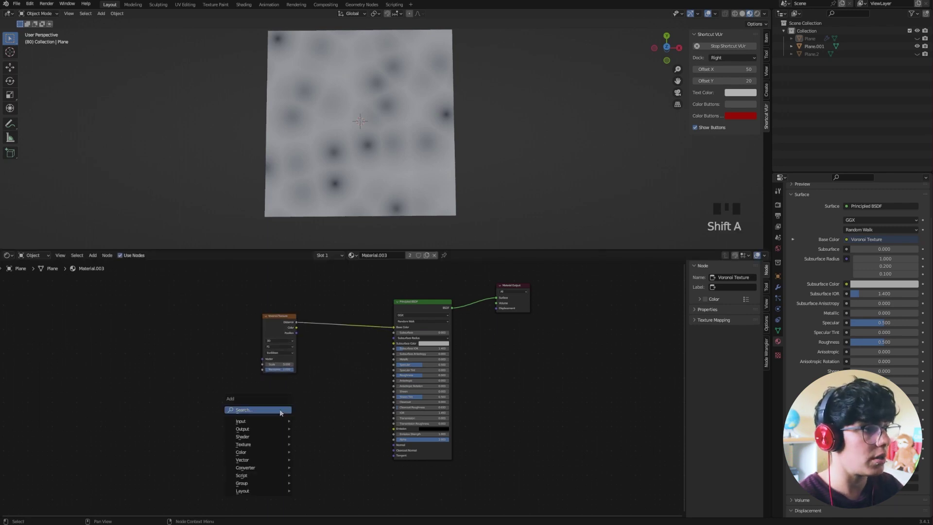
type("texture coord")
key("Return")
left_click(184, 330)
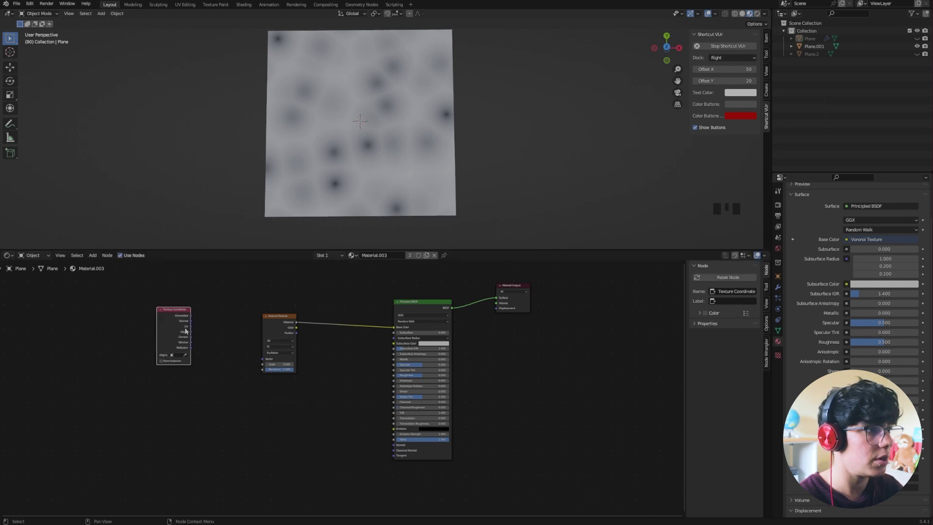
left_click_drag(190, 315, 262, 358)
- Move the Texture Coordinate and Voronoi Texture nodes farther away from the Principled BSDF to make room
left_click(167, 308)
left_click_drag(167, 309, 101, 316)
left_click_drag(267, 319, 174, 309)
- Add a Mix node below the Voronoi Texture and set its data type to Color
left_click(200, 391)
key("shift+a")
type("m")
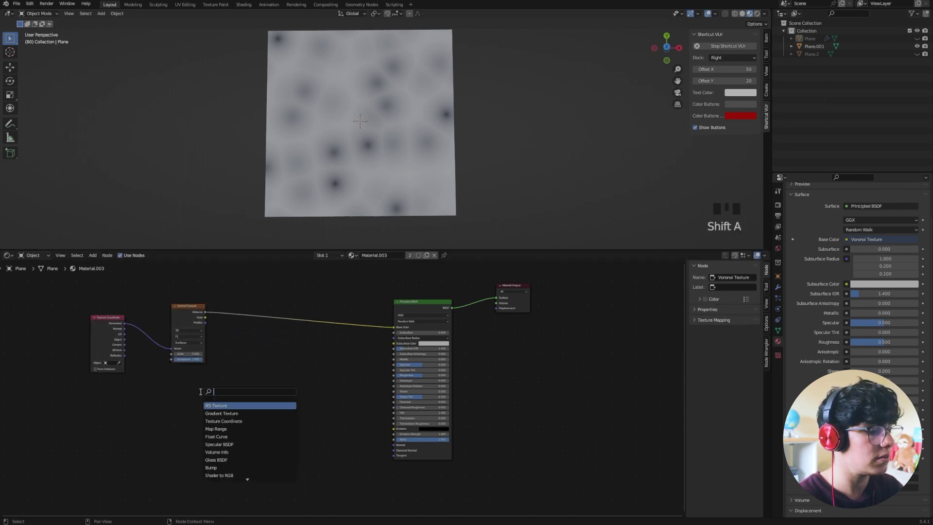
type("ix")
left_click(234, 404)
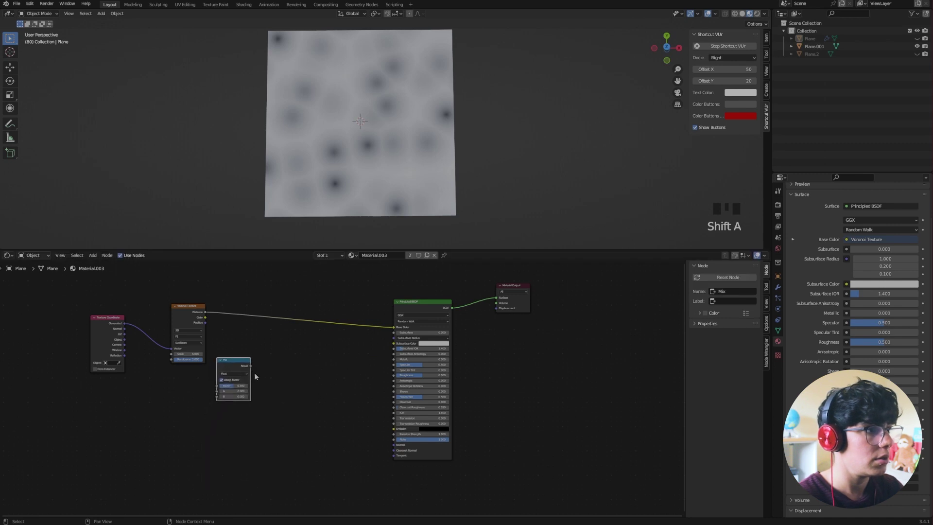
left_click(231, 394)
scroll(217, 394, "up", 4)
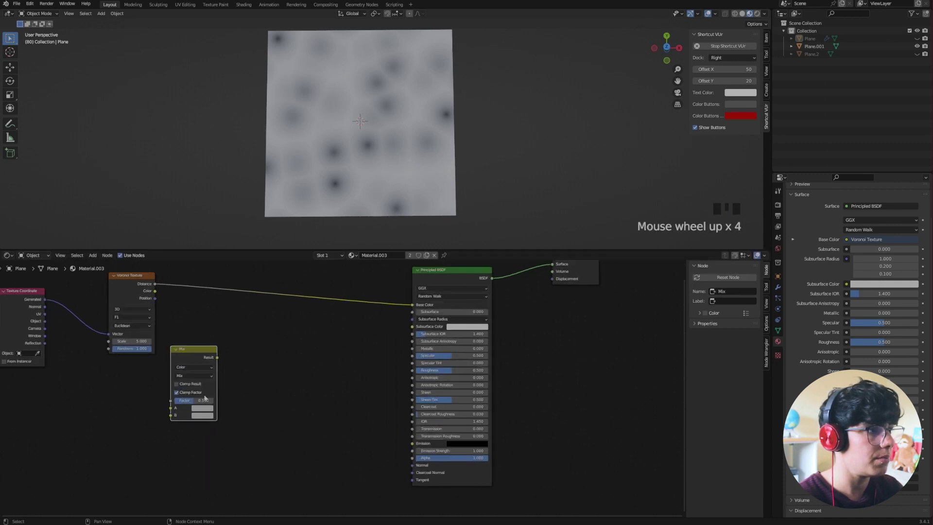
middle_click_drag(191, 392, 266, 395)
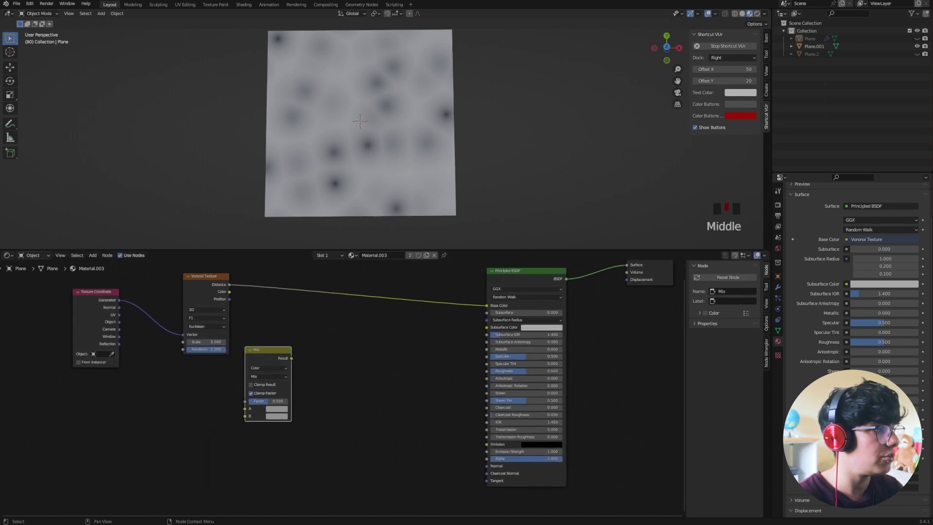
- Set the Mix factor to 0.85 and insert the node into the link between Voronoi Texture and Principled BSDF
left_click(274, 401)
key("BackSpace")
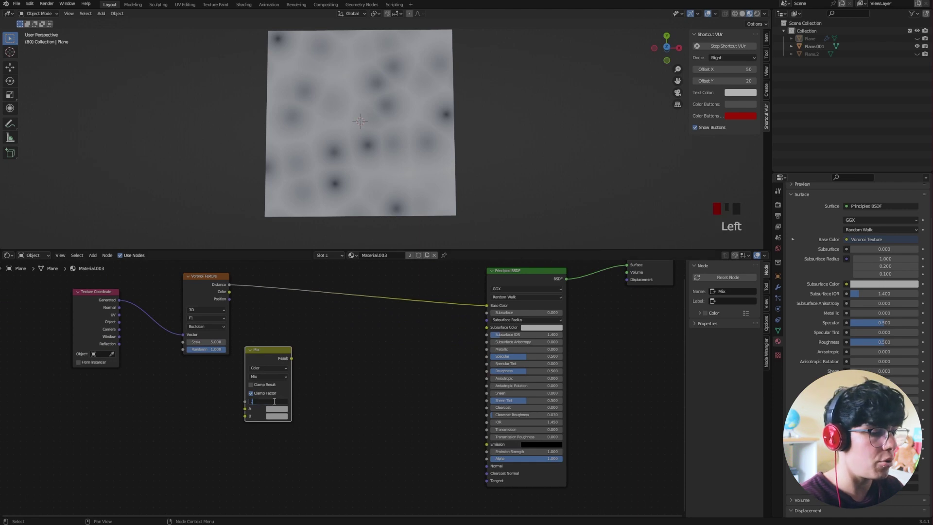
key("Return")
left_click_drag(261, 349, 278, 276)
- Connect the Texture Coordinate's Generated output to the Mix node's B input
middle_click_drag(89, 316, 90, 316)
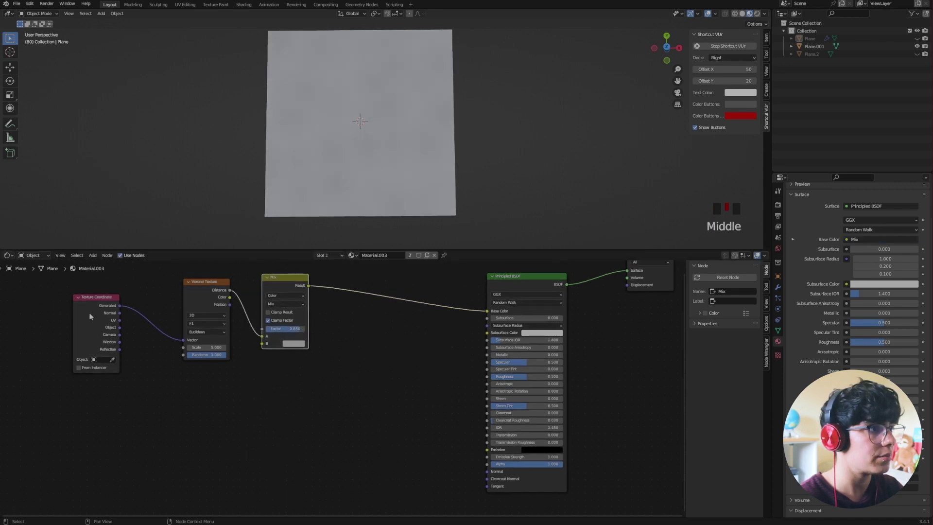
mouse_move(120, 306)
left_mouse_down()
mouse_move(129, 294)
mouse_move(155, 400)
mouse_move(266, 349)
mouse_move(103, 301)
left_mouse_up()
scroll(182, 408, "up", 1)
middle_click_drag(205, 382, 308, 411)
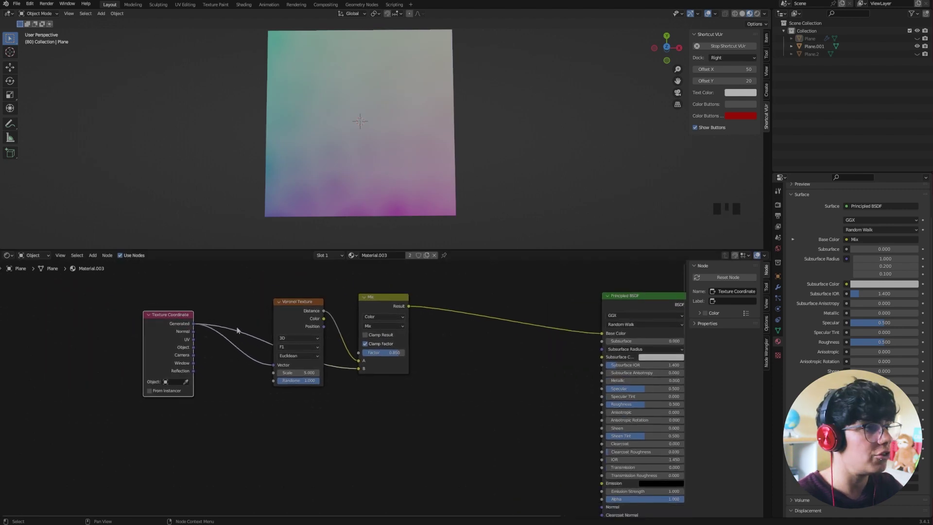
- Set the Voronoi Texture's scale to 7.6 and its randomness to 0.467
scroll(261, 385, "up", 2)
middle_click_drag(261, 385, 265, 428)
left_click(256, 394)
type("7.6")
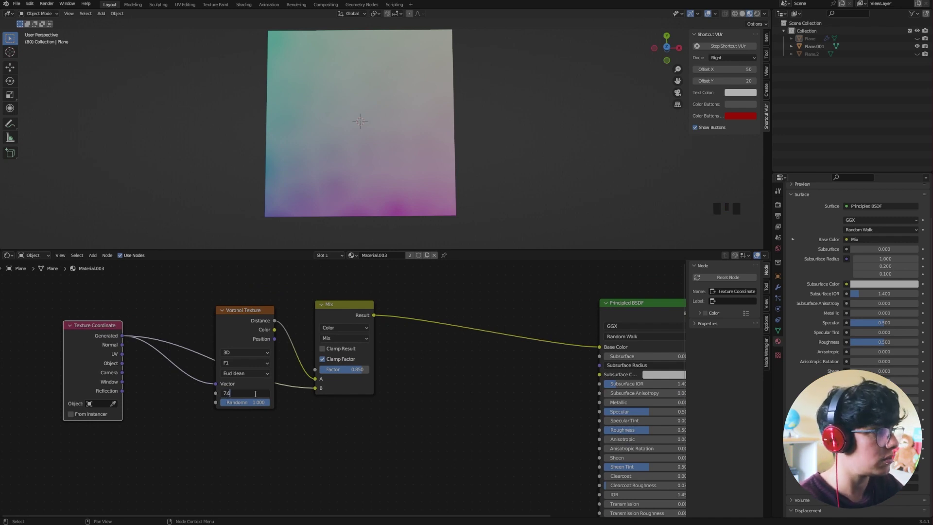
key("Tab")
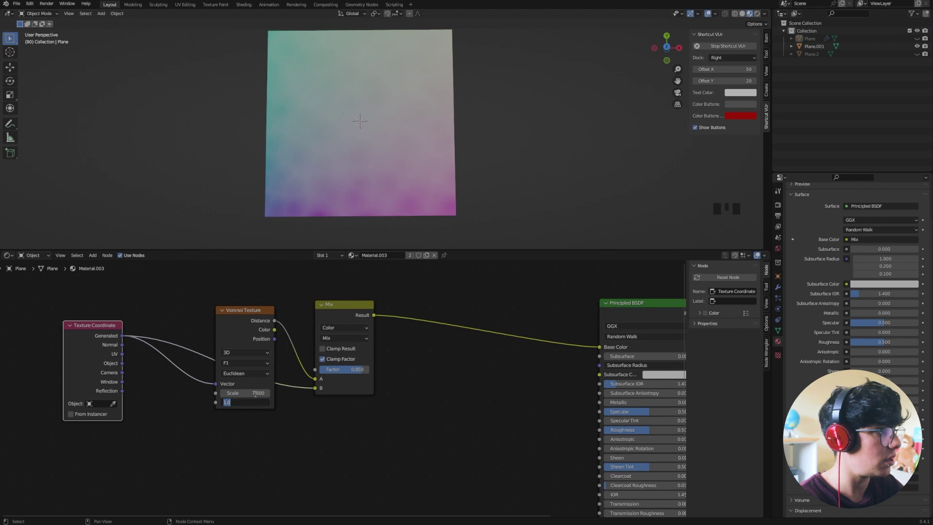
key("BackSpace")
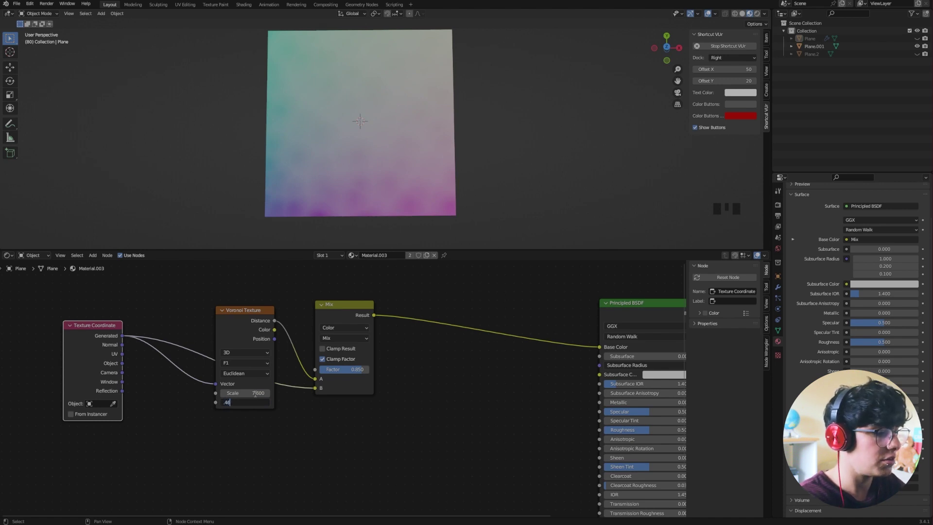
key("Return")
- Add a Noise Texture node on the link between the Mix node and the Principled BSDF
scroll(219, 418, "down", 3)
key("shift+a")
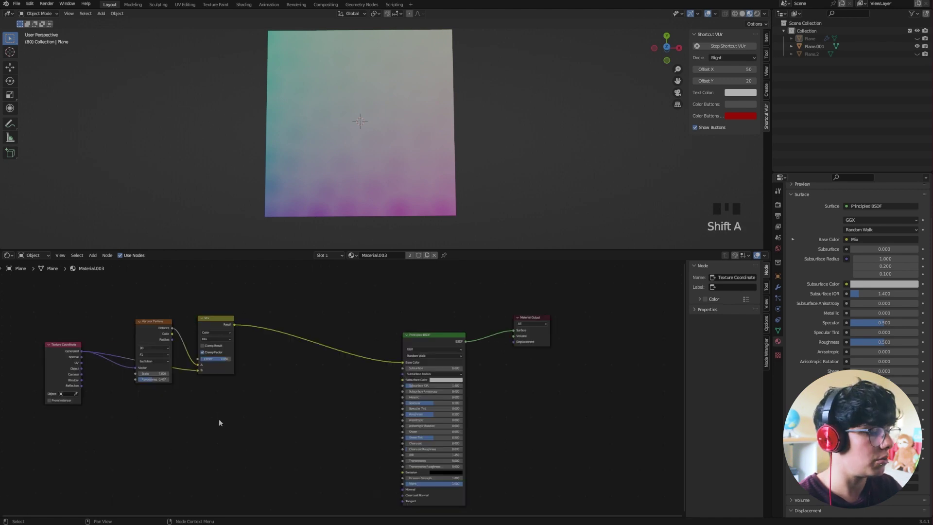
key("shift+a")
type("noi")
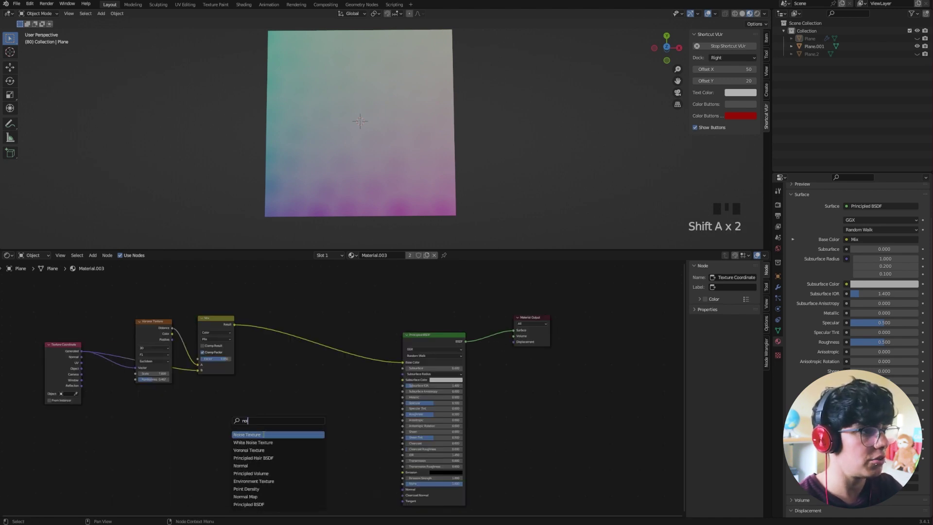
left_click(249, 434)
left_click(276, 379)
- Set the Noise Texture's scale to 0.62 and its detail to 0
scroll(278, 381, "up", 4)
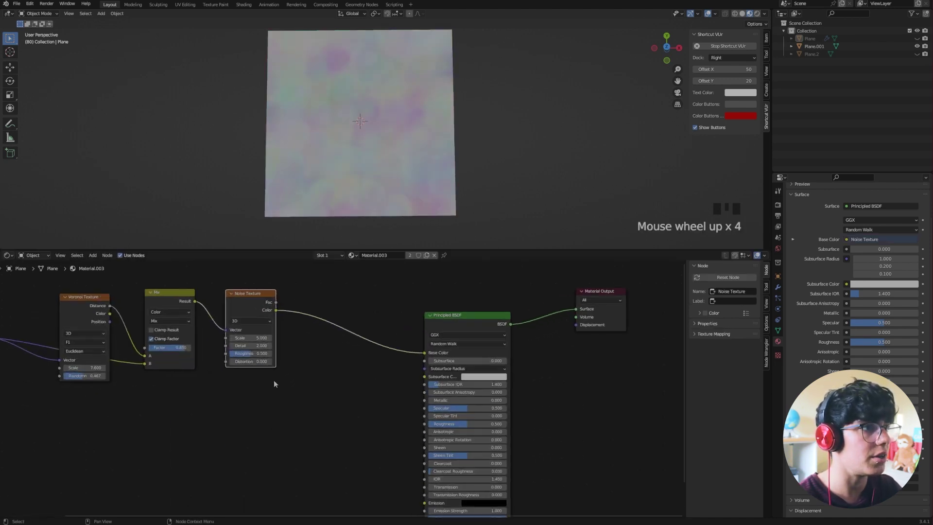
middle_click_drag(278, 381, 311, 382)
scroll(311, 382, "up", 1)
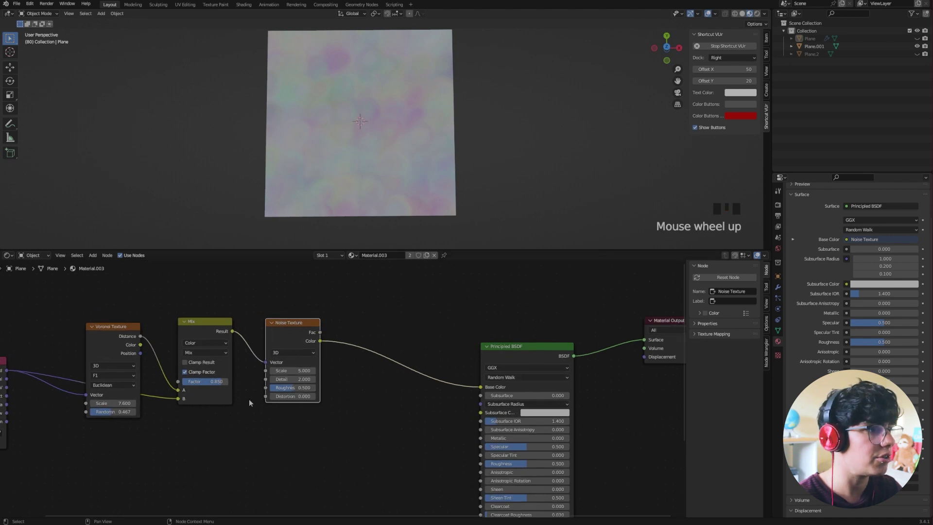
left_click(306, 371)
key("BackSpace")
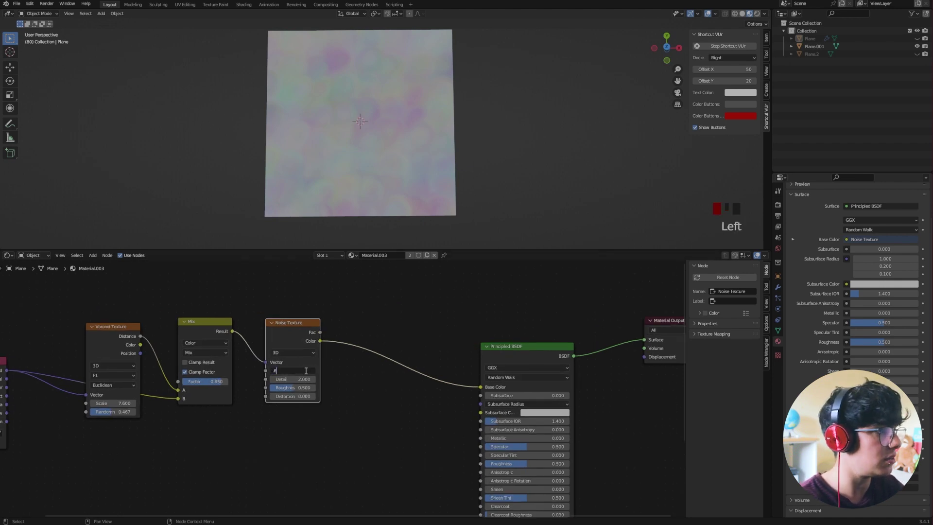
type(".6")
key("Tab")
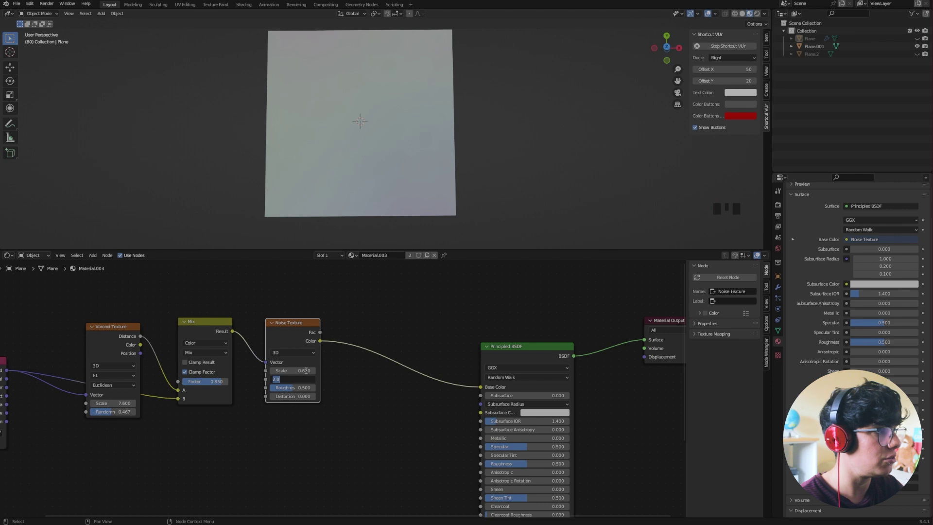
type("0")
- Set the Noise Texture's roughness to 0 and its distortion to -0.75
key("Tab")
type("0")
key("Tab")
key("BackSpace")
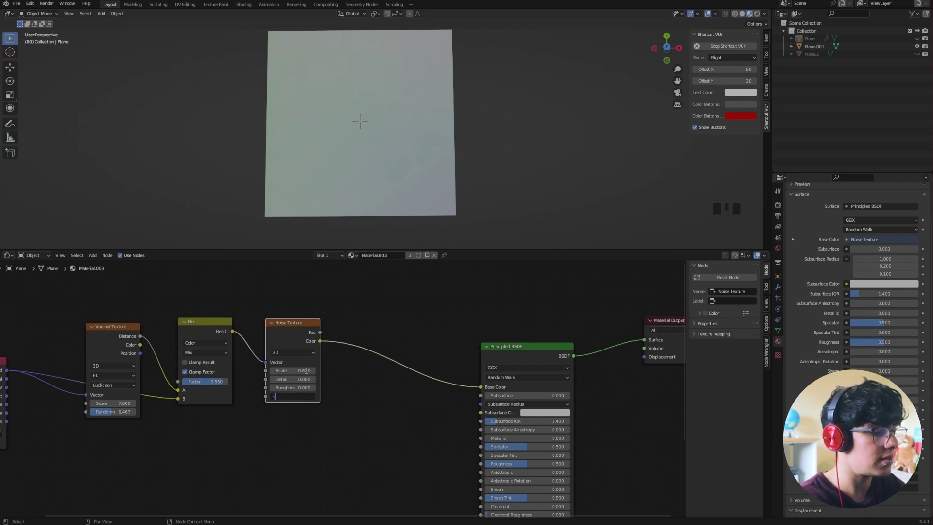
type(".75")
key("Return")
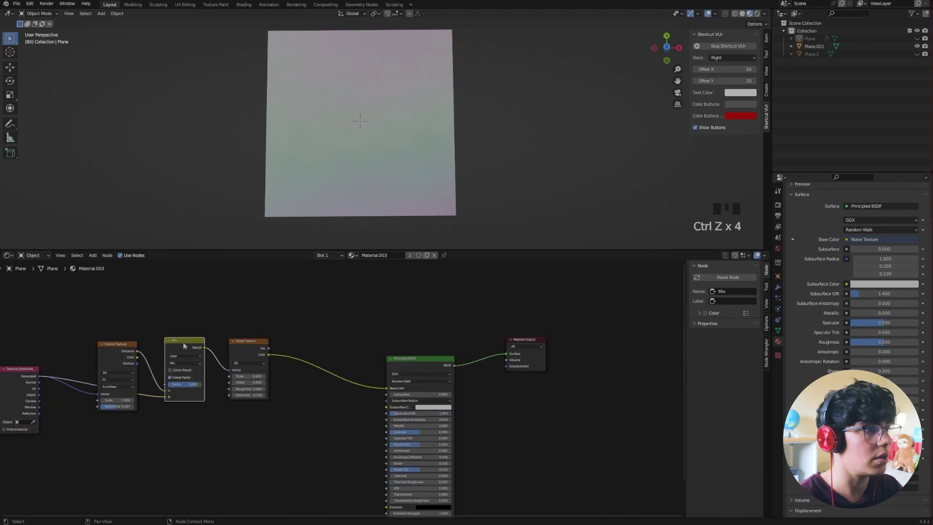
- Duplicate the Mix node onto the link after the Noise Texture and connect the Generated output to its B input
left_click(179, 342)
key("shift+d")
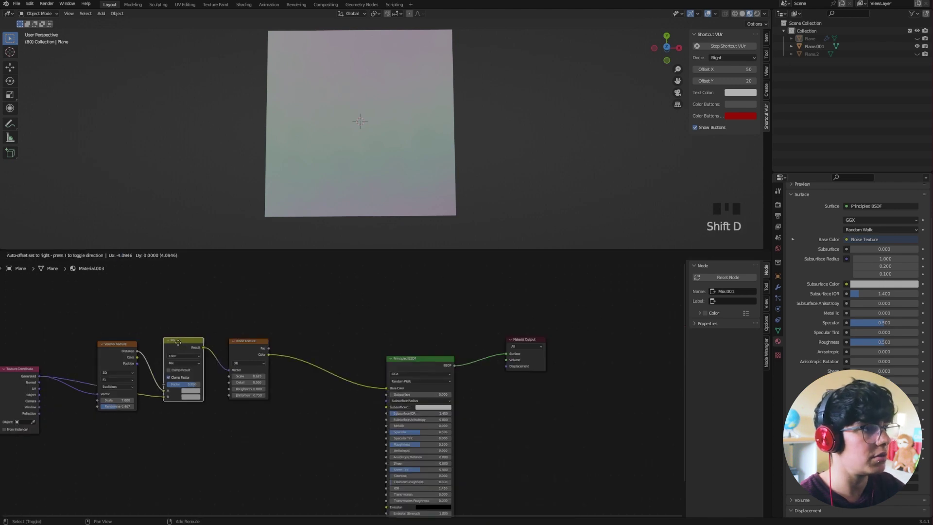
left_click(308, 344)
left_click(39, 380)
left_click_drag(38, 377, 292, 399)
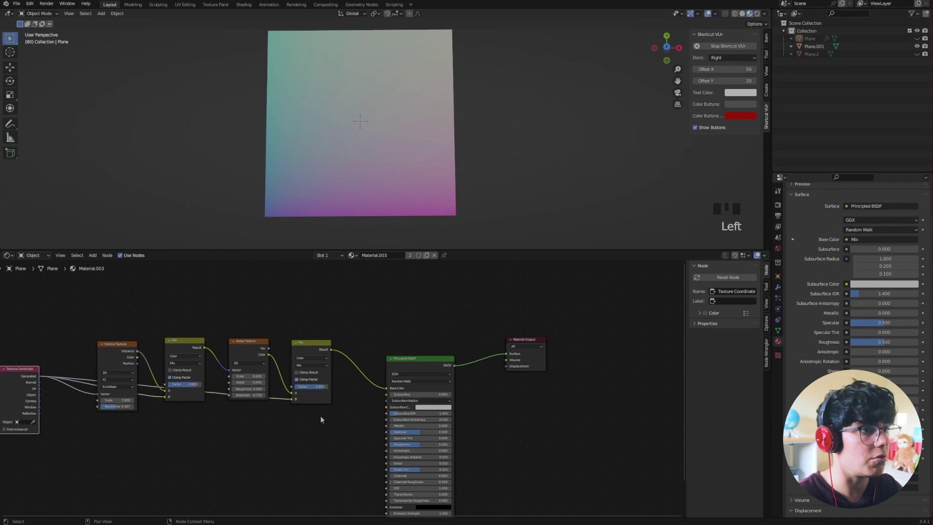
- Set the factor of the Mix node after the Noise Texture to 0.208
scroll(298, 424, "up", 2)
scroll(322, 398, "down", 4)
scroll(334, 407, "up", 11)
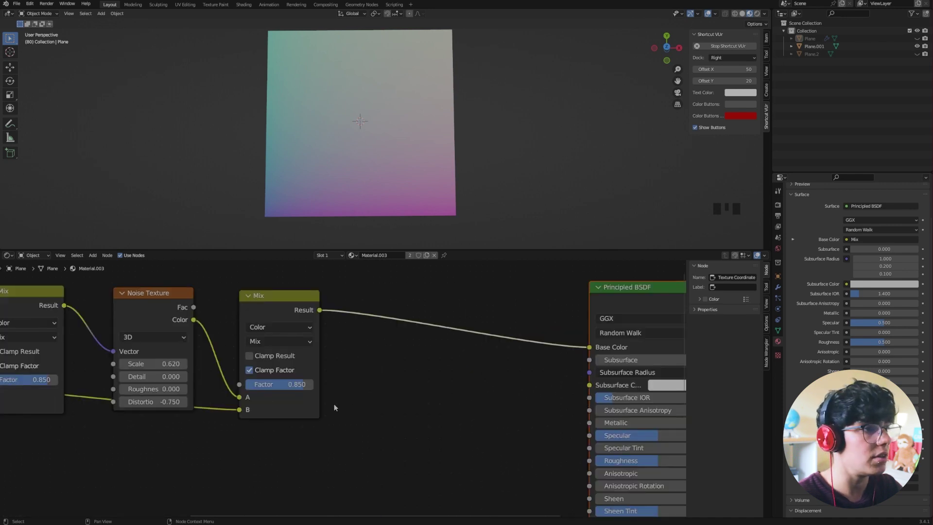
left_click(294, 383)
type(".208")
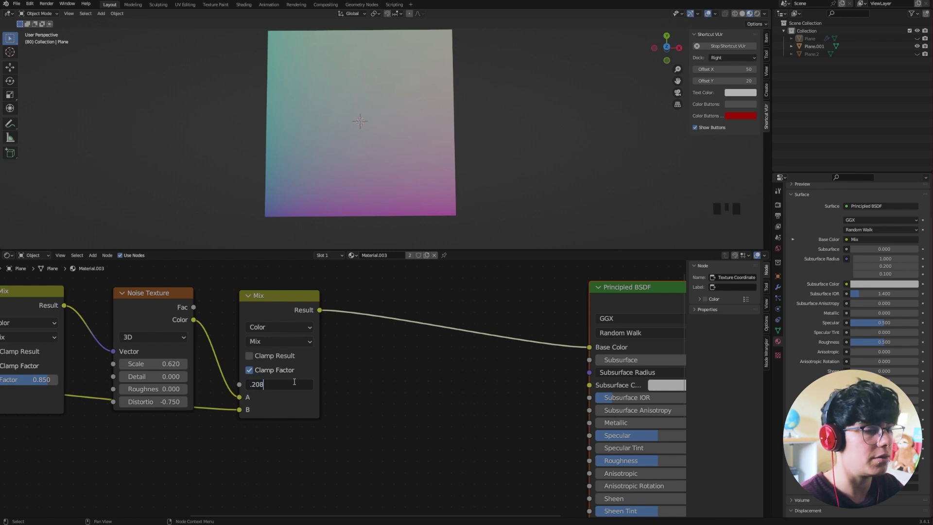
key("Return")
scroll(356, 405, "down", 12)
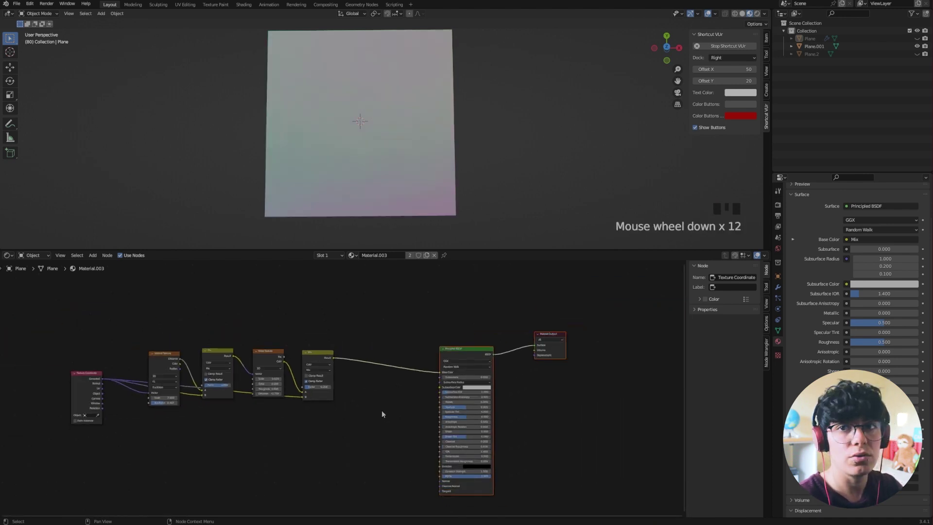
- Shift the Principled BSDF aside and insert a Brick Texture before it, with the second Mix result feeding the brick's Vector input
left_click_drag(449, 373, 465, 379)
left_click(465, 378)
scroll(370, 426, "up", 2)
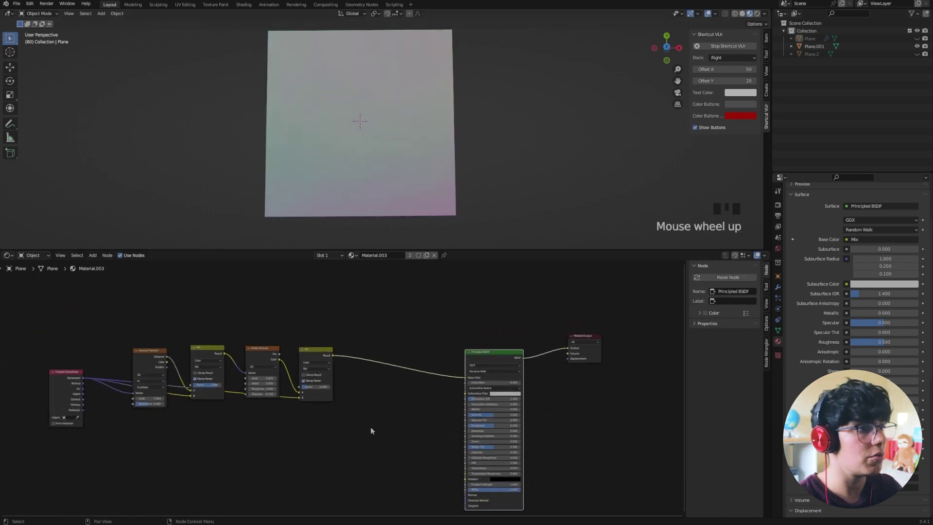
left_click(363, 432)
key("shift+a")
left_click(363, 432)
type("b")
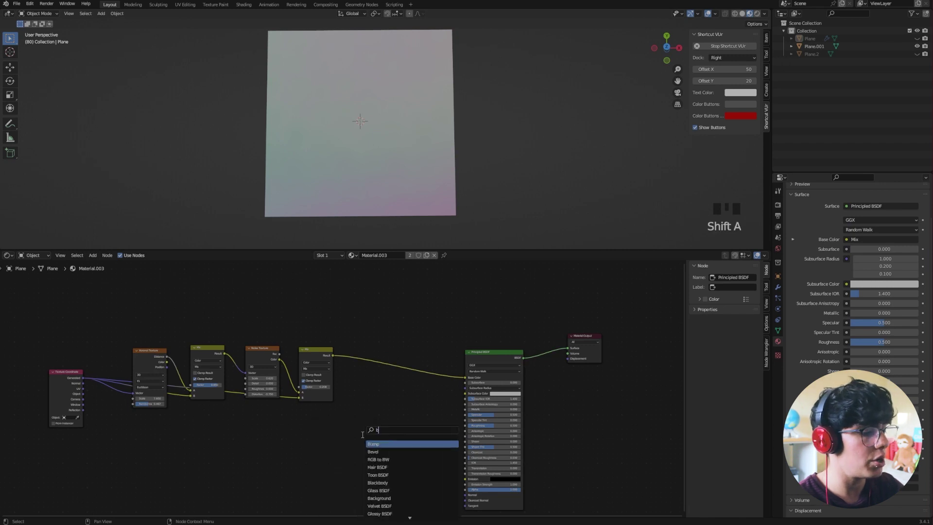
left_click(383, 443)
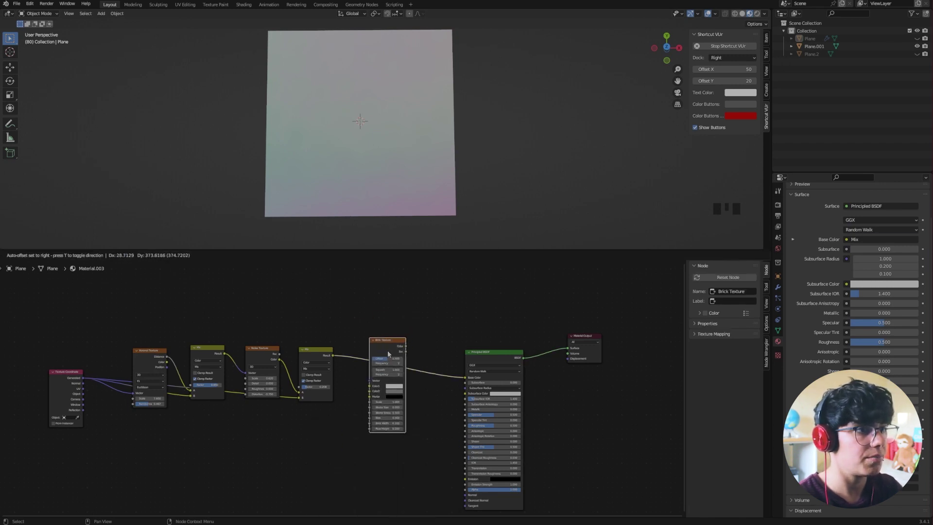
left_click(384, 359)
mouse_move(357, 387)
middle_mouse_down("ctrl")
mouse_move(352, 410)
mouse_move(304, 458)
mouse_move(359, 398)
middle_mouse_up("ctrl")
scroll(304, 458, "up", 4)
mouse_move(367, 391)
left_mouse_down()
mouse_move(323, 298)
mouse_move(354, 373)
mouse_move(368, 384)
left_mouse_up()
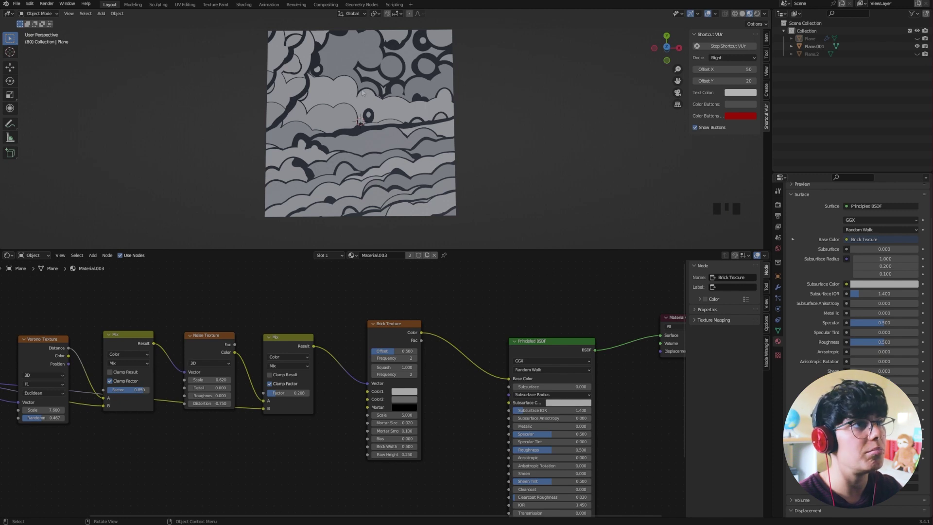
- Set the Brick Texture's offset to 1 and its offset frequency to 1
scroll(323, 350, "down", 3)
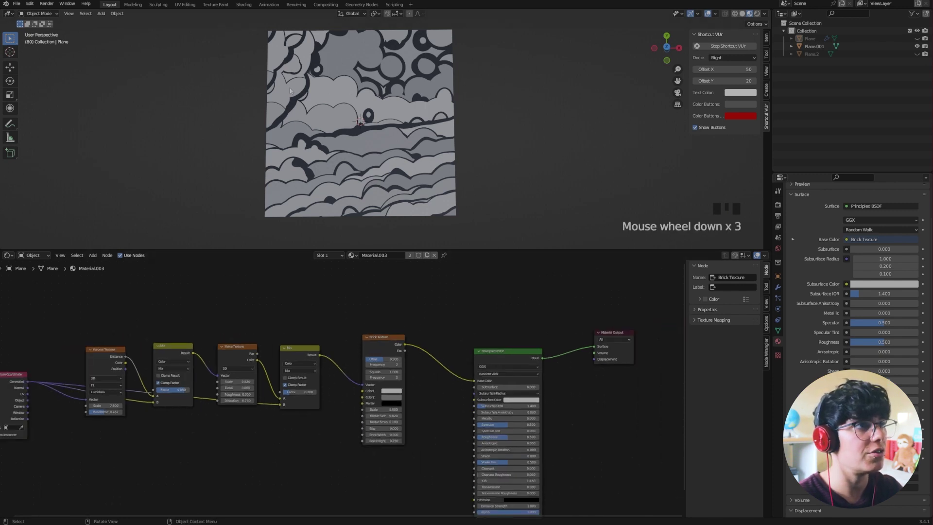
middle_click_drag(297, 298, 260, 306)
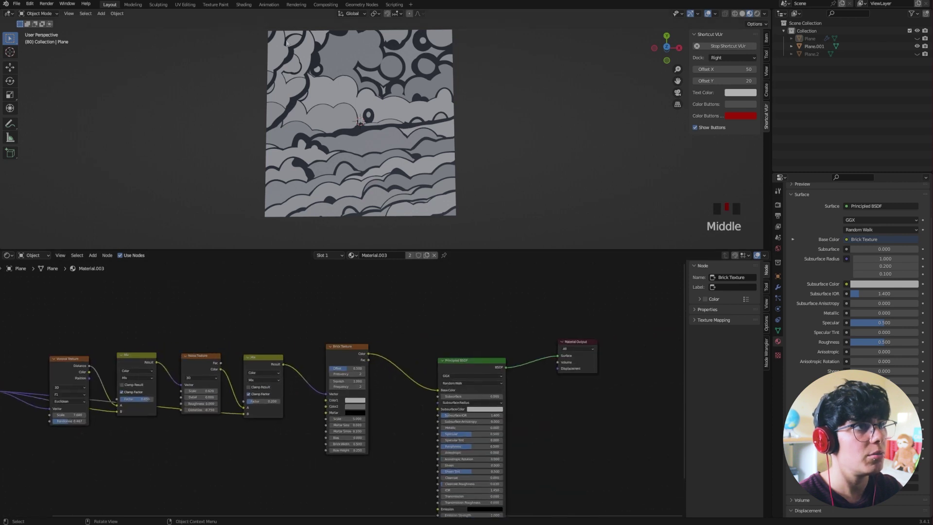
scroll(341, 390, "up", 7)
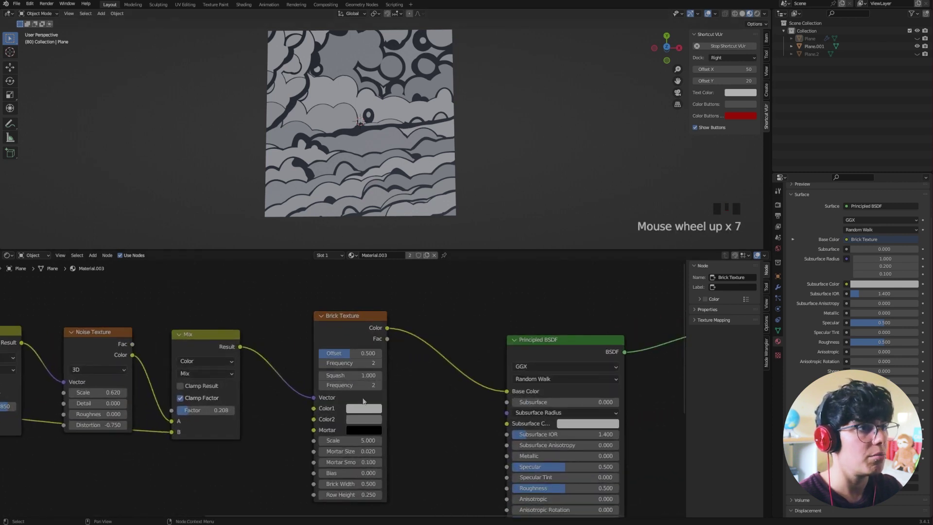
scroll(363, 401, "up", 2)
left_click(370, 348)
type("1")
left_click(416, 369)
left_click(370, 359)
type("1")
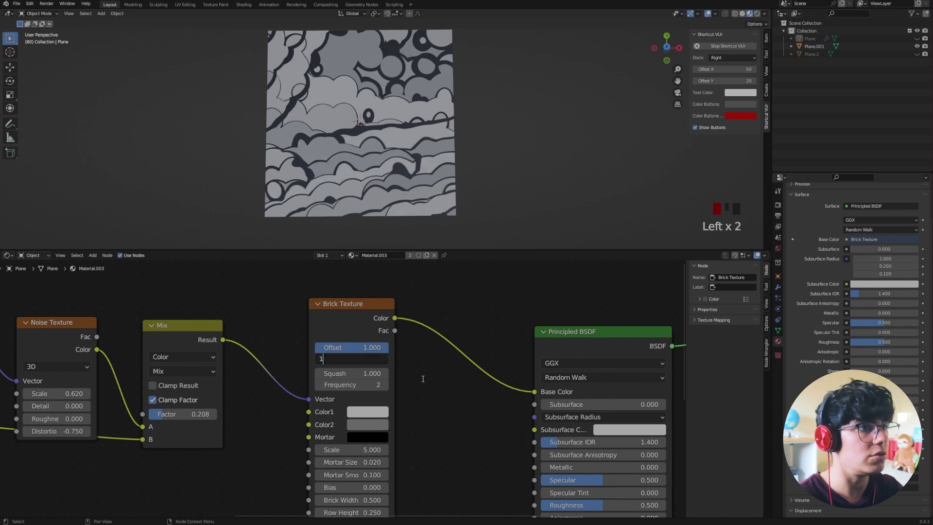
key("Return")
- Set the Brick Texture's squash to 0.15 and its scale to 15.9
middle_click_drag(423, 378, 397, 335)
left_click(345, 325)
key("BackSpace")
type(".15")
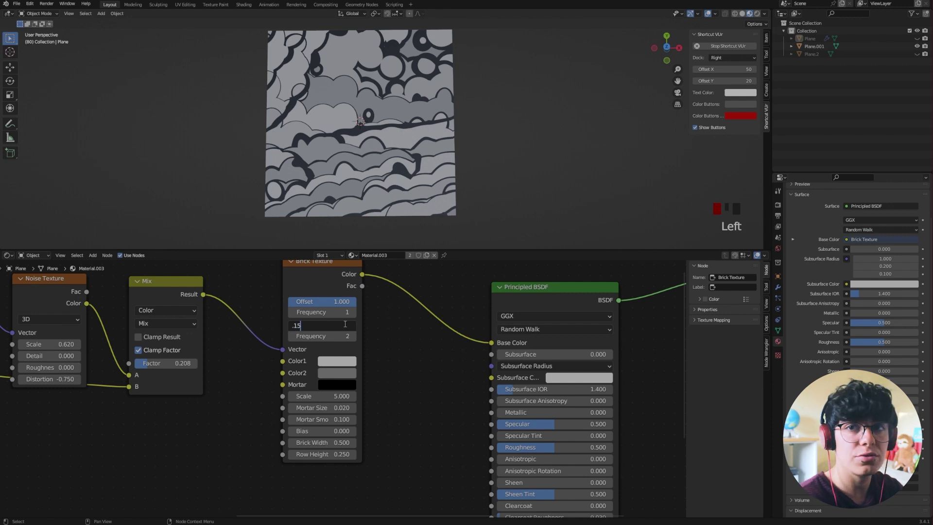
key("Tab")
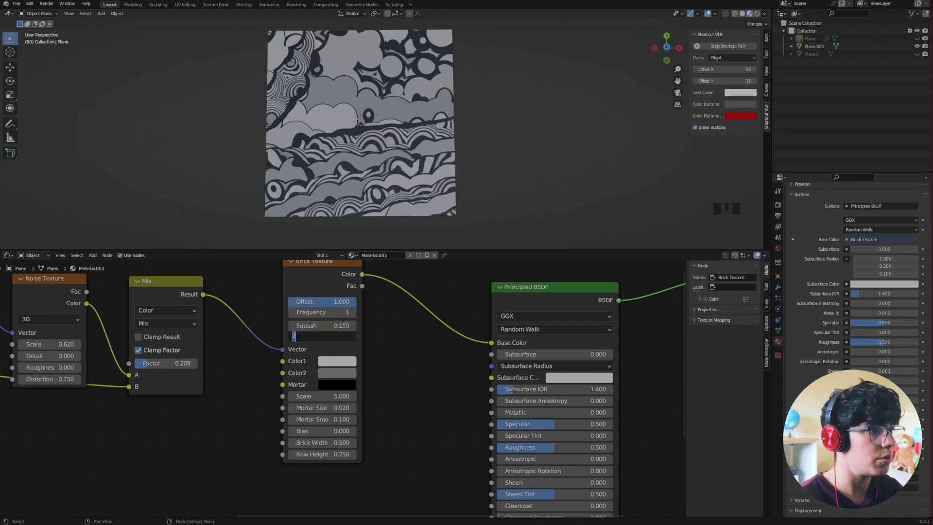
key("Tab")
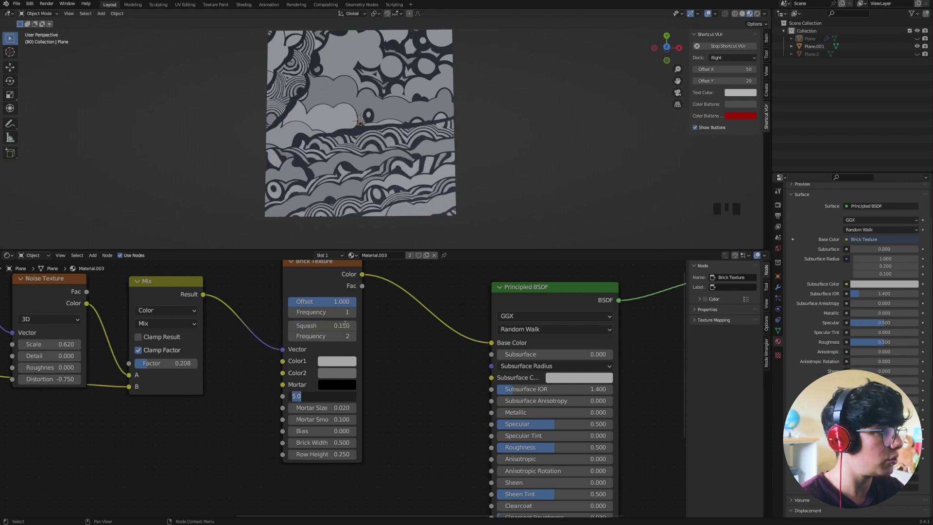
type("15.")
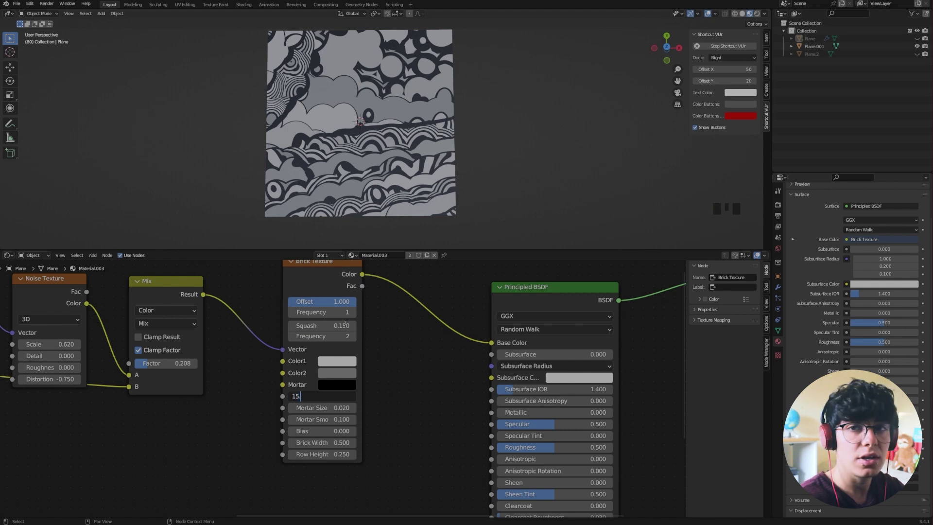
type("9")
key("Tab")
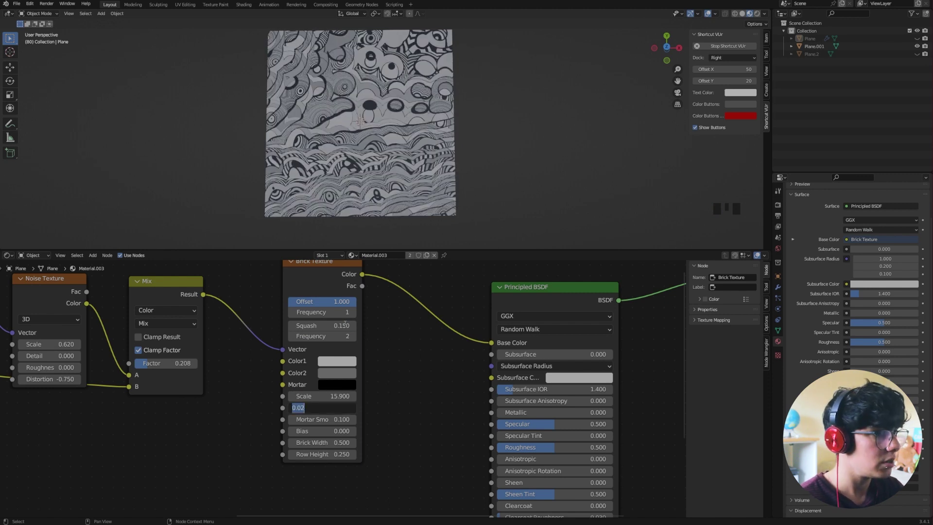
- Set the Brick Texture's mortar smooth to 0, brick width to 1.4 and row height to 0.95
key("Tab")
type("0")
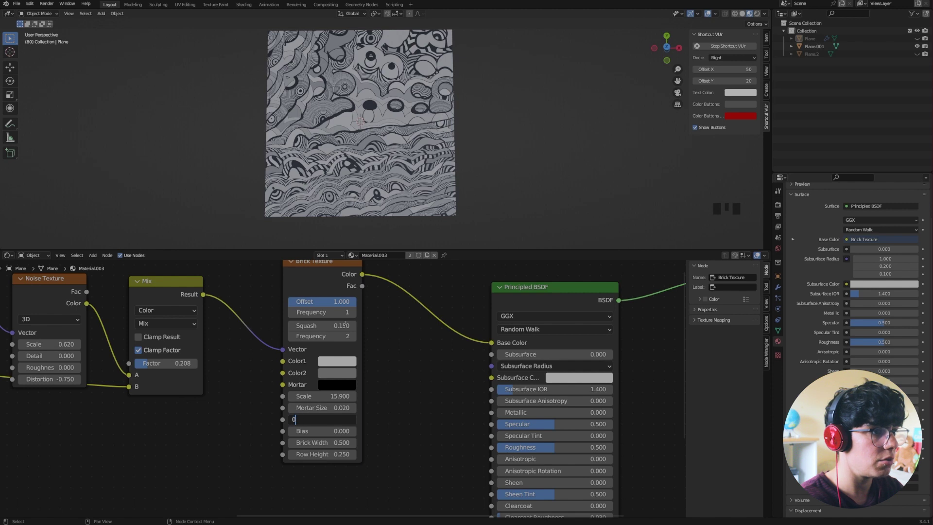
key("Tab")
key("Tab")
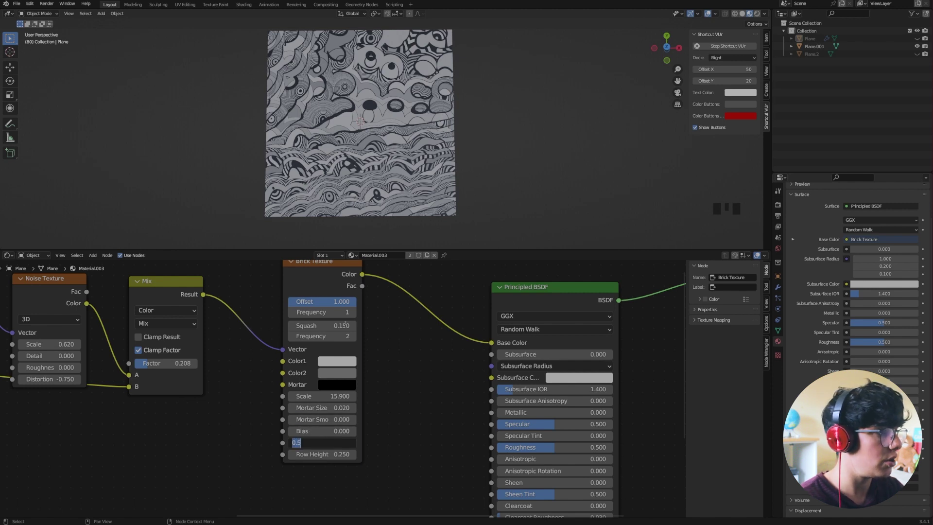
type("1.4")
key("Tab")
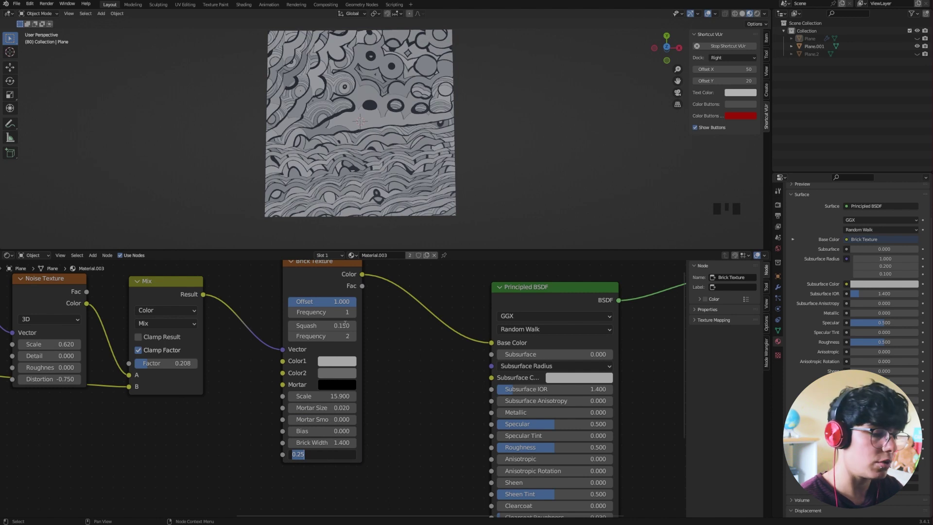
type("0.9")
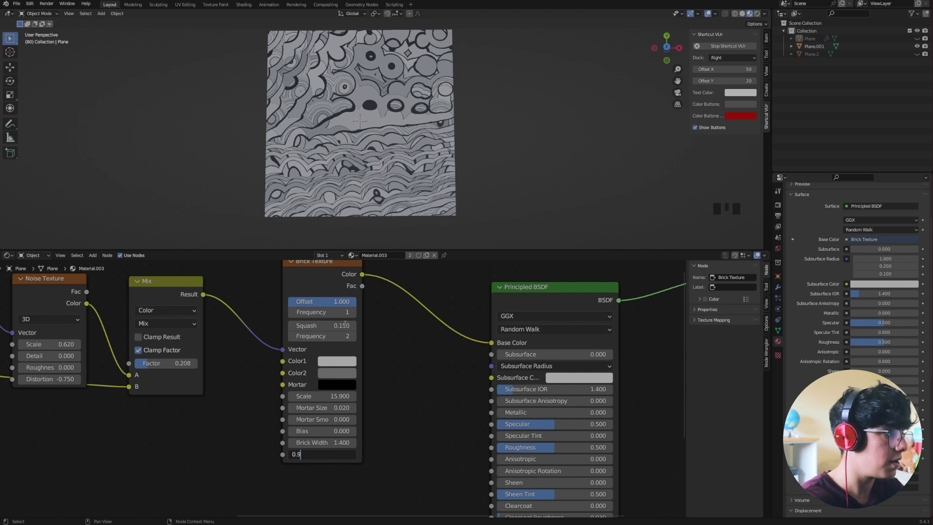
key("Return")
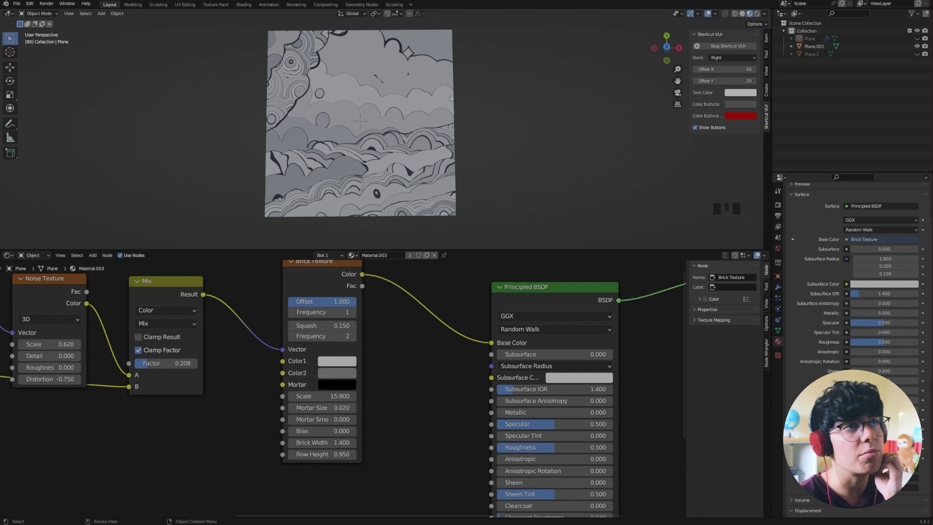
- Move the Principled BSDF and Material Output together farther away from the Brick Texture to free space between them
scroll(373, 117, "down", 2)
scroll(373, 116, "up", 3)
scroll(373, 117, "down", 2)
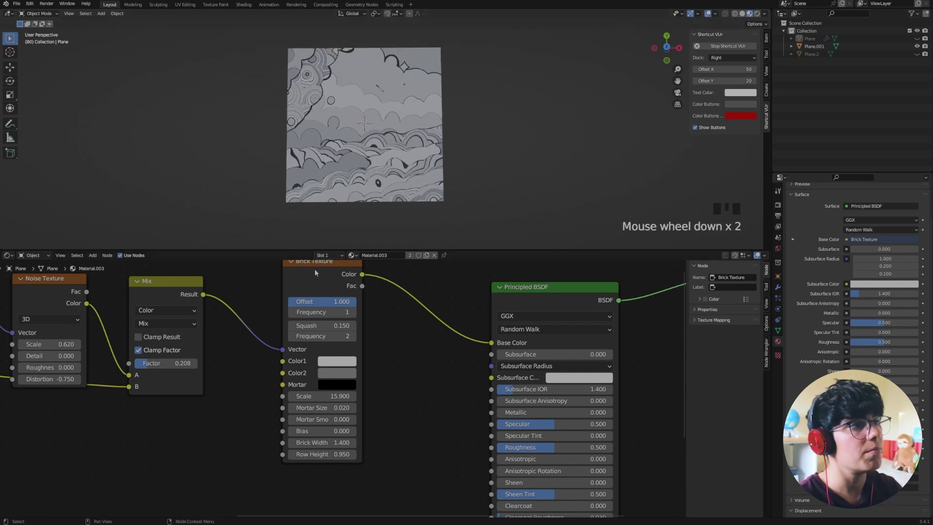
scroll(141, 363, "down", 5)
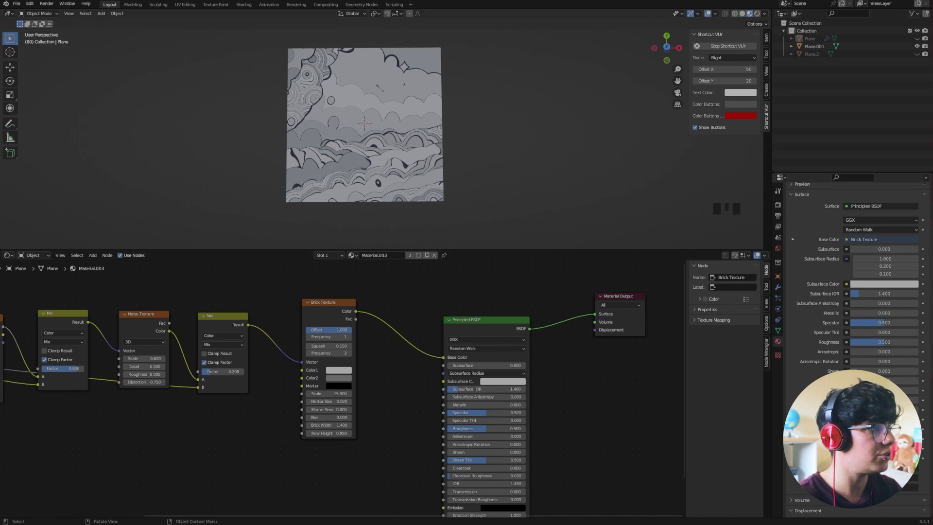
middle_click_drag(382, 382, 224, 378)
left_click_drag(319, 280, 474, 315)
left_click_drag(354, 314, 459, 306)
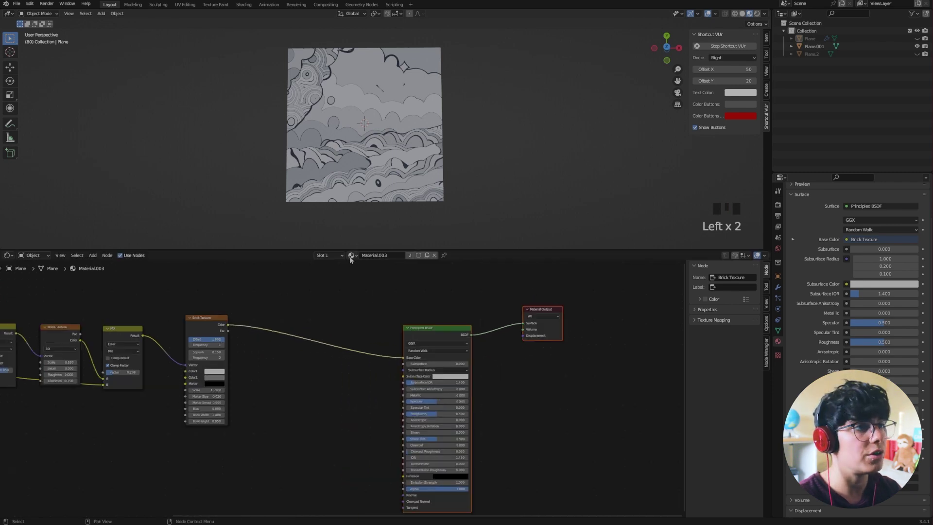
- Assign the finished material named Material to the plane in place of Material.003
left_click(351, 255)
left_click(369, 272)
middle_click_drag(333, 322, 449, 308)
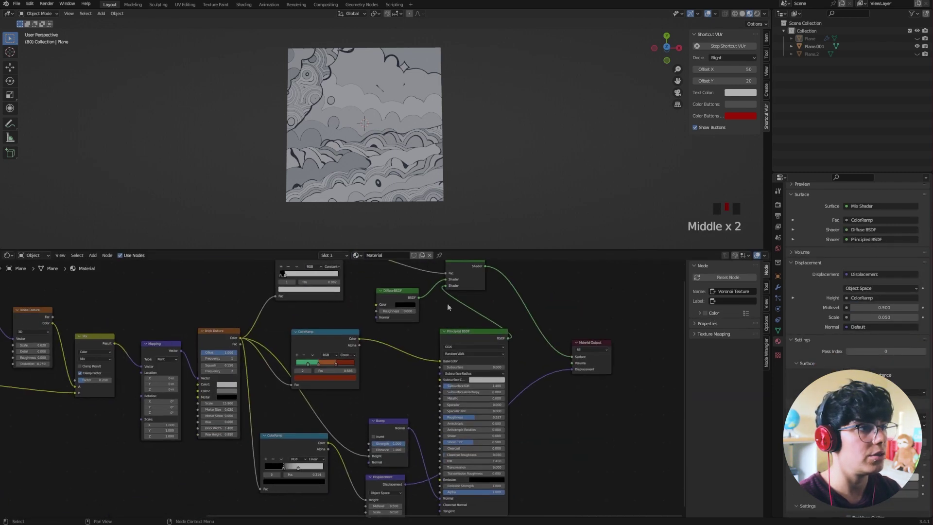
middle_click_drag(340, 336, 349, 376)
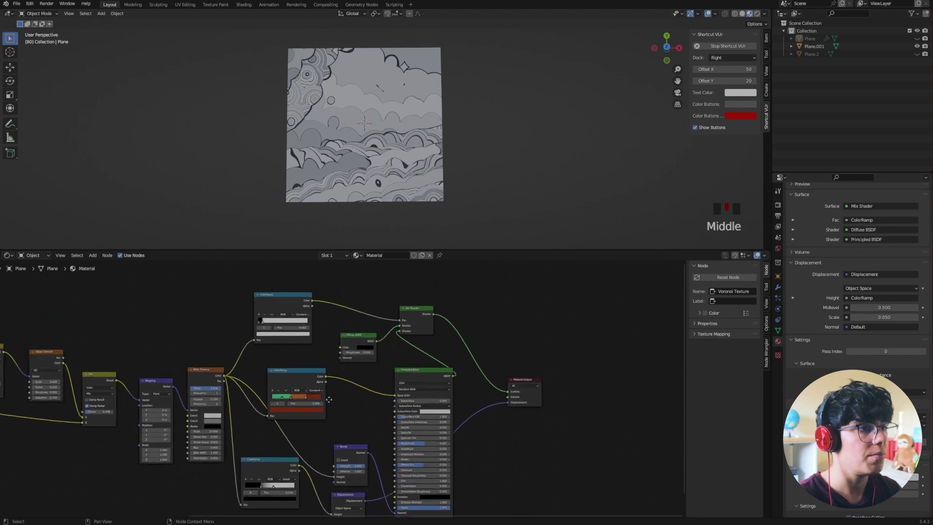
- Reposition the lower ColorRamp, Bump and Displacement nodes, raising Bump clear of the Displacement node
scroll(238, 393, "down", 2)
left_click_drag(226, 389, 316, 450)
scroll(305, 384, "up", 2)
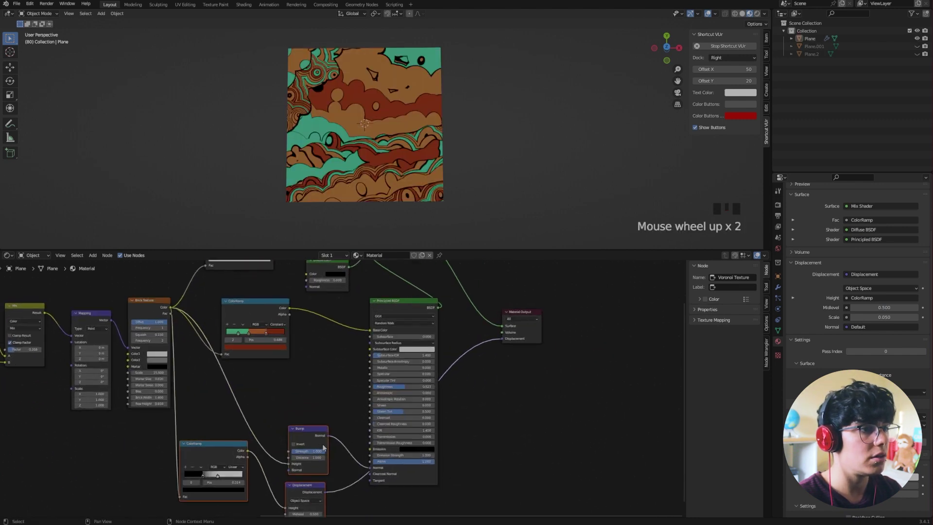
middle_click_drag(305, 384, 283, 343)
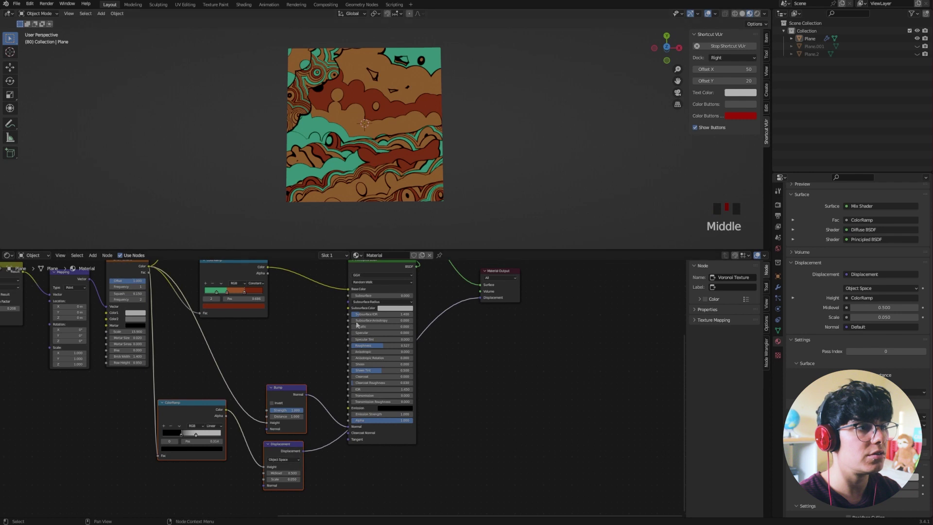
mouse_move(184, 404)
left_mouse_down()
mouse_move(180, 394)
mouse_move(193, 391)
left_mouse_up()
left_click(276, 327)
left_click_drag(292, 373, 290, 319)
- Try a higher mortar smooth on the Brick Texture to compare the plane's relief, and reset it to 0
middle_click_drag(360, 116, 369, 97)
scroll(355, 126, "up", 6)
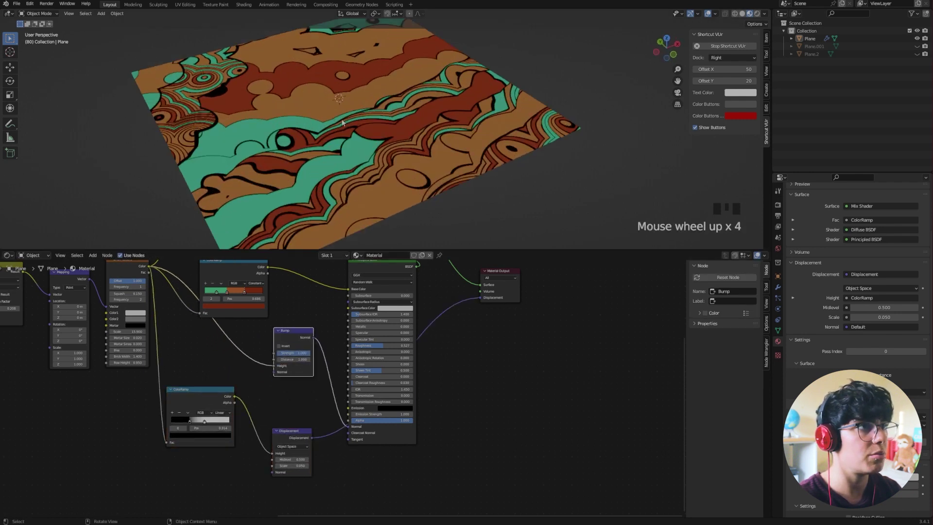
middle_click_drag(341, 149, 369, 127)
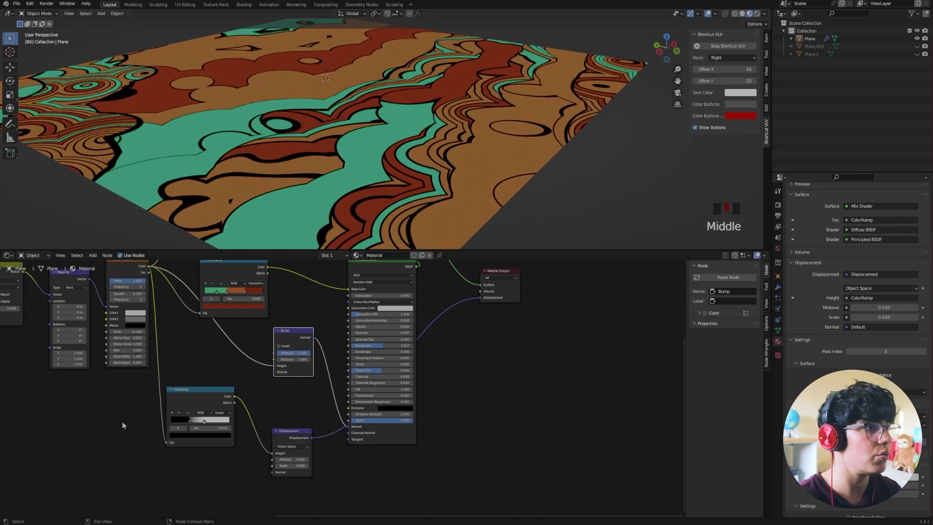
middle_click_drag(98, 355, 183, 431)
scroll(156, 380, "up", 4)
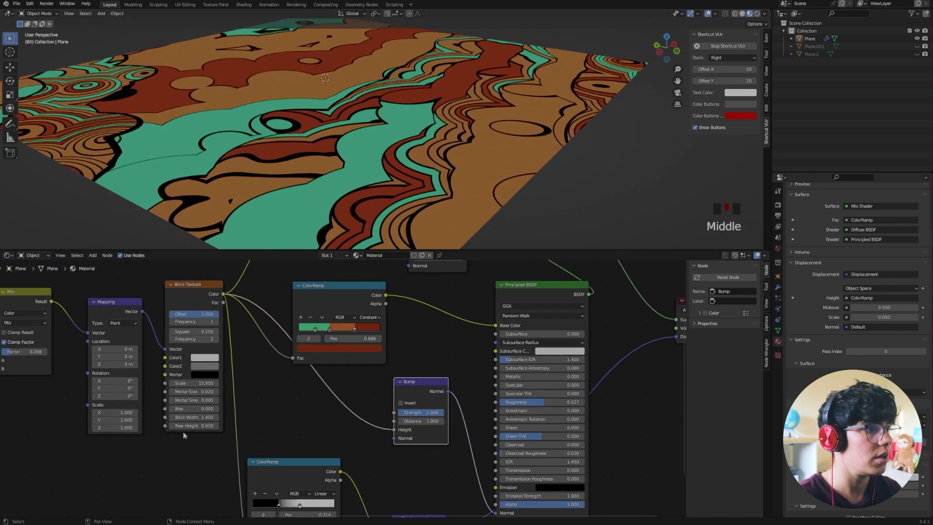
scroll(180, 431, "up", 2)
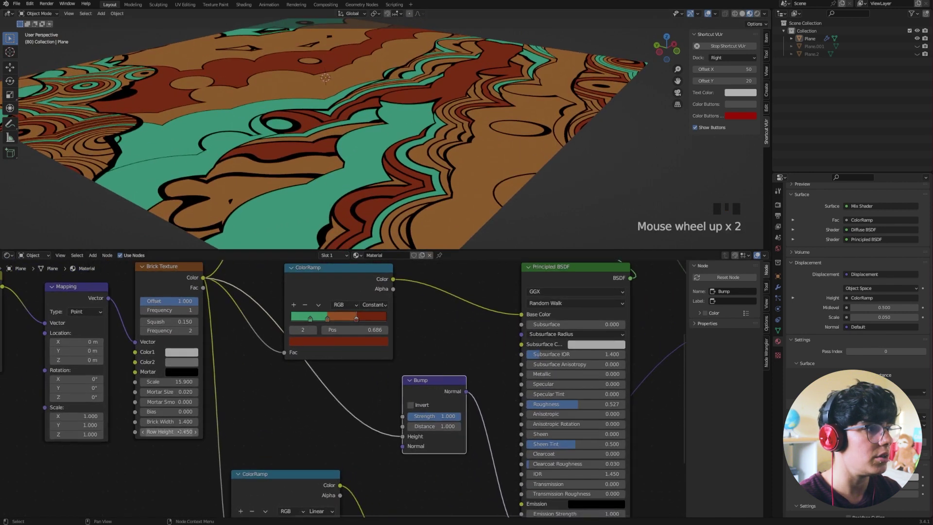
left_click(182, 402)
key("Escape")
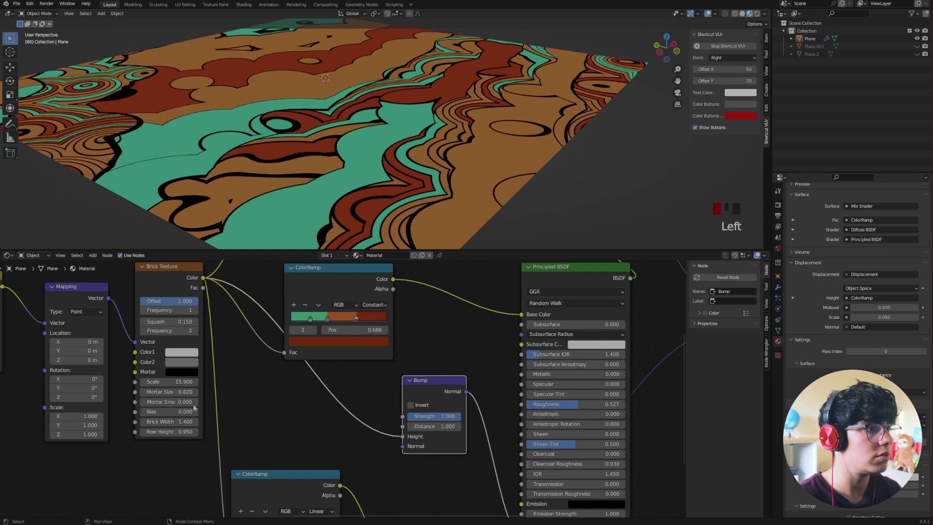
left_click(197, 402)
left_click(196, 402)
left_click(197, 402)
left_click(196, 402)
mouse_move(377, 117)
middle_mouse_down()
mouse_move(373, 88)
mouse_move(383, 127)
mouse_move(378, 121)
middle_mouse_up()
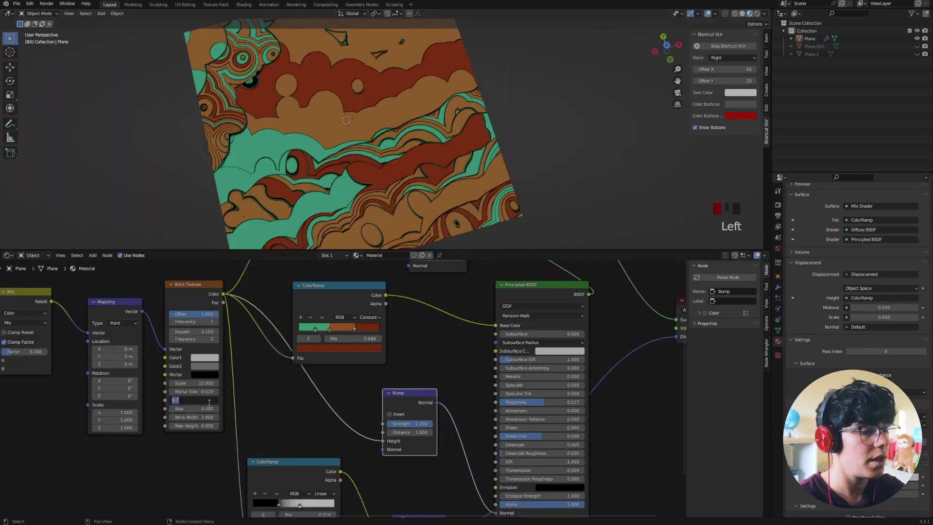
key("Return")
- Bring the lower ColorRamp closer to the Displacement node and line Displacement up beneath the Bump node
scroll(276, 389, "down", 5)
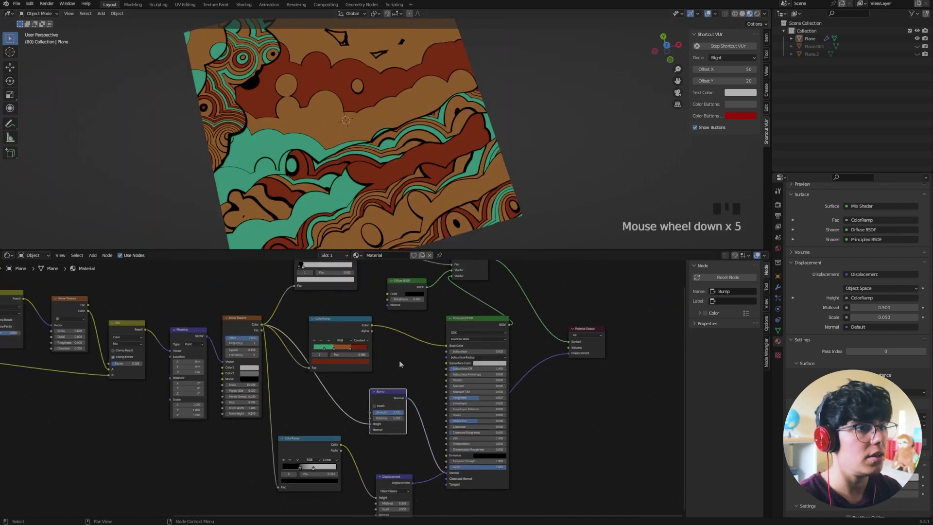
left_click(587, 331)
scroll(312, 452, "up", 3)
middle_click_drag(312, 451, 234, 367)
left_click(235, 367)
left_click_drag(235, 366, 255, 370)
left_click_drag(340, 402, 332, 404)
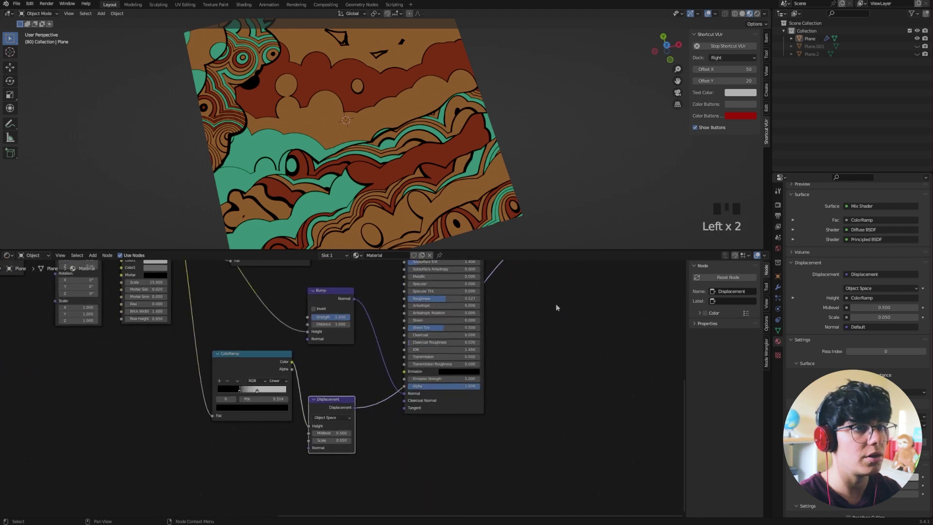
- Examine the surface displacement method in the material's settings
middle_click_drag(554, 290, 446, 381)
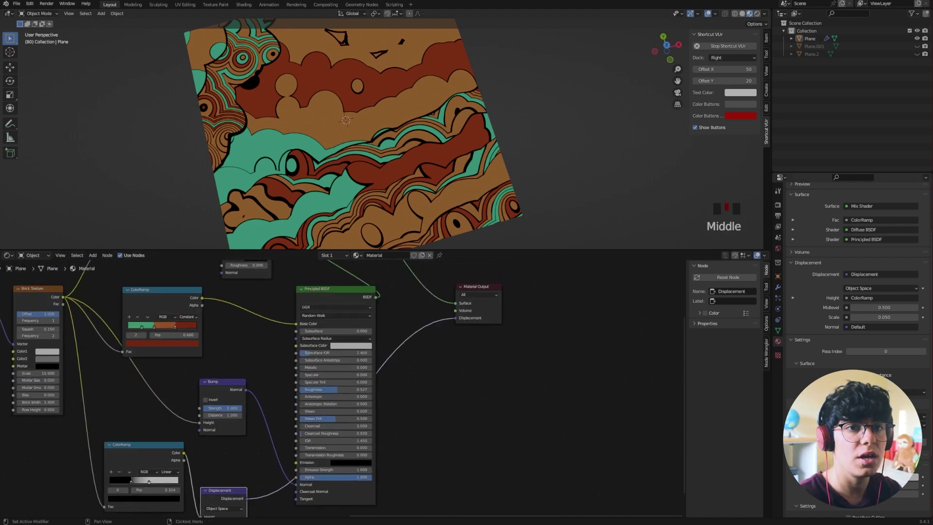
scroll(893, 285, "down", 7)
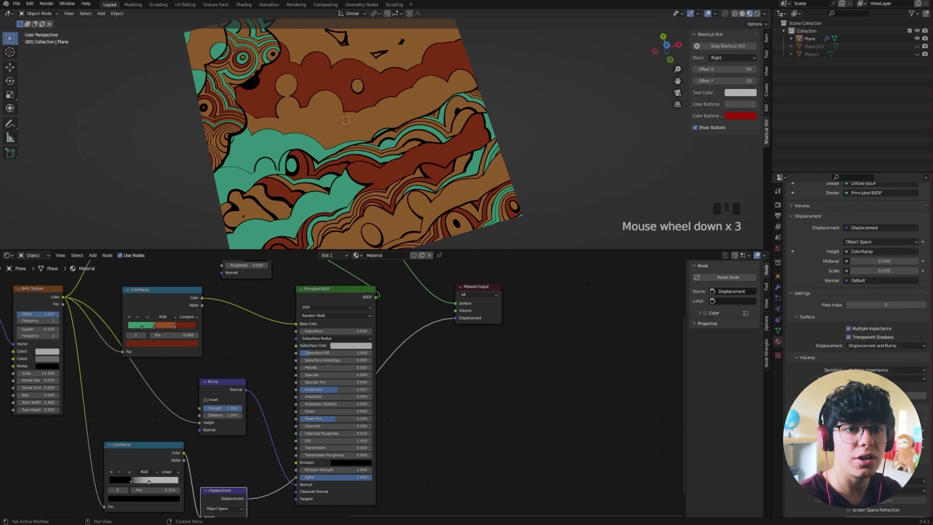
scroll(894, 286, "down", 4)
scroll(893, 285, "up", 6)
left_click(894, 285)
scroll(916, 399, "up", 1)
scroll(916, 399, "down", 1)
left_click(915, 399)
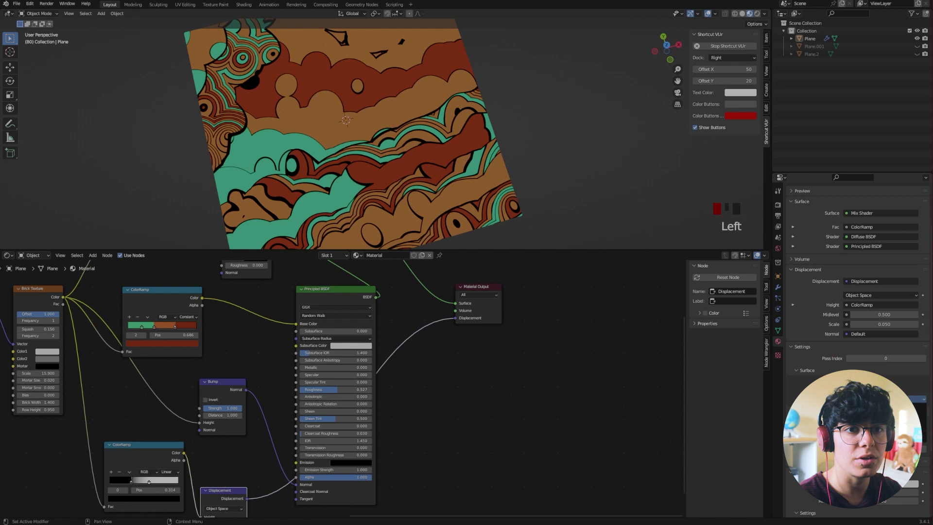
scroll(495, 358, "down", 4)
- Preview the displaced plane in rendered shading and inspect its relief from different angles
middle_click_drag(379, 126, 408, 112)
scroll(411, 111, "up", 1)
scroll(529, 117, "down", 4)
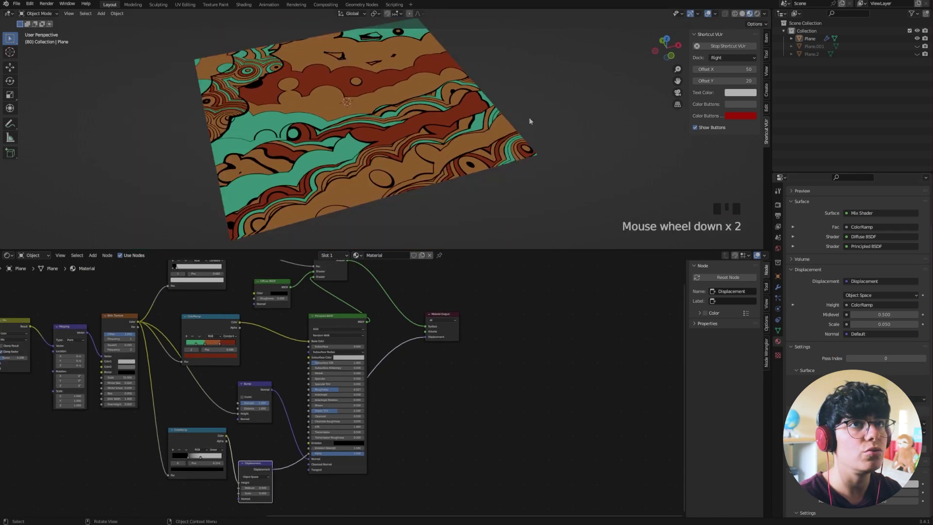
left_click(756, 13)
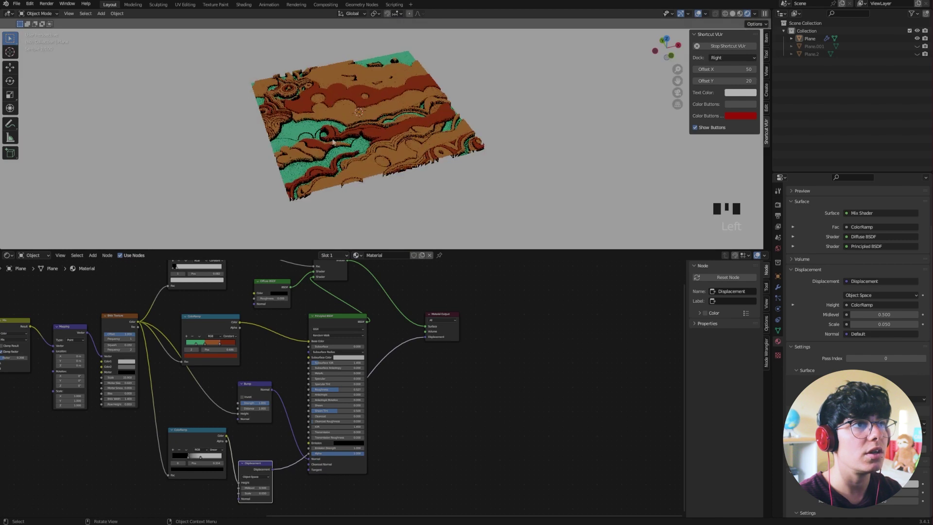
scroll(332, 144, "up", 2)
middle_click_drag(338, 138, 395, 117)
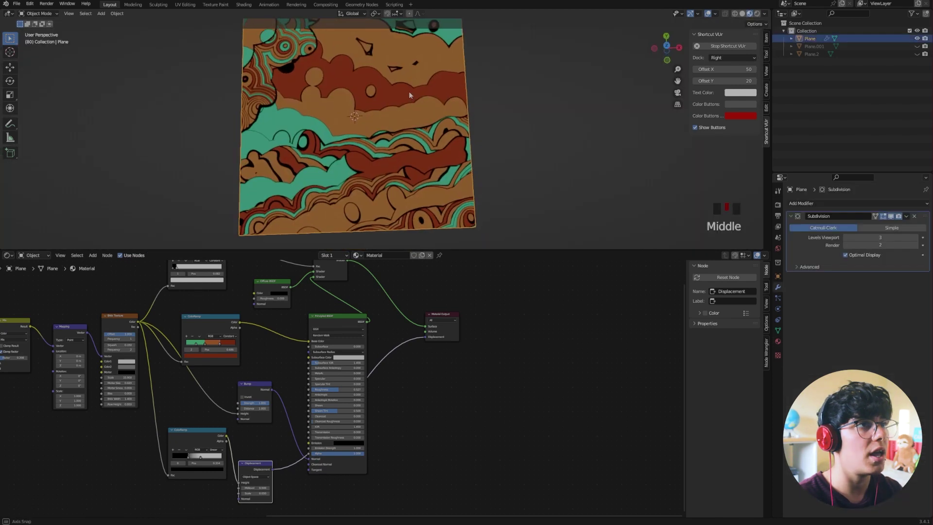
middle_click_drag(409, 92, 413, 95)
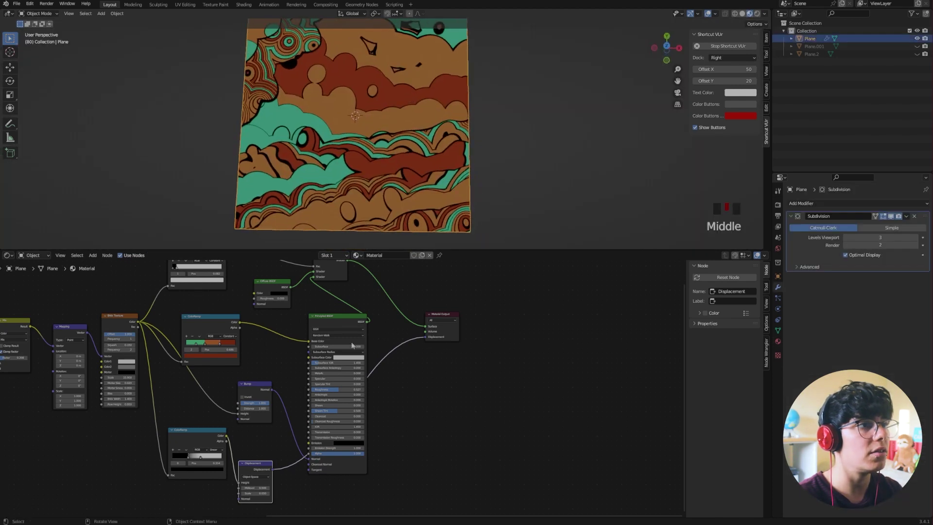
- Select Plane.2, make it visible and hide Plane
scroll(186, 356, "down", 4)
middle_click_drag(185, 356, 364, 389)
scroll(430, 366, "up", 4)
middle_click_drag(430, 366, 345, 389)
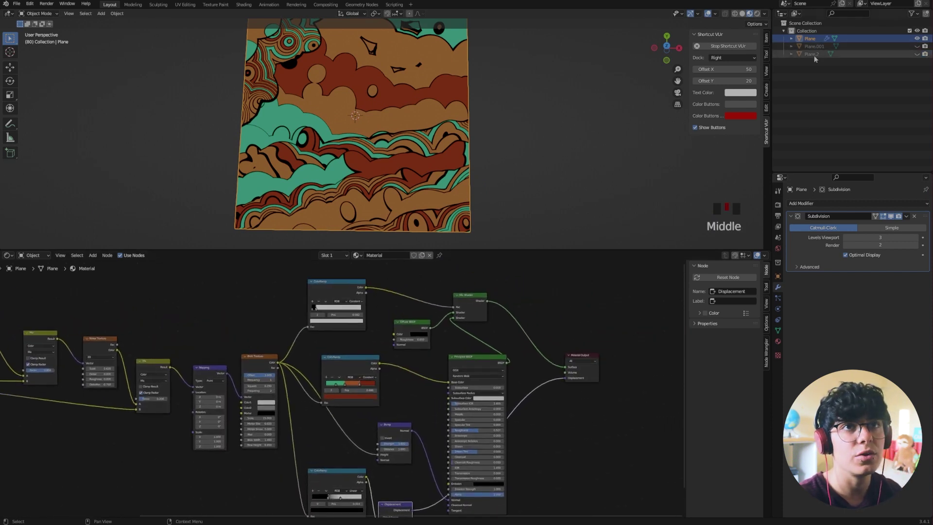
left_click(893, 54)
left_click(917, 54)
left_click(916, 38)
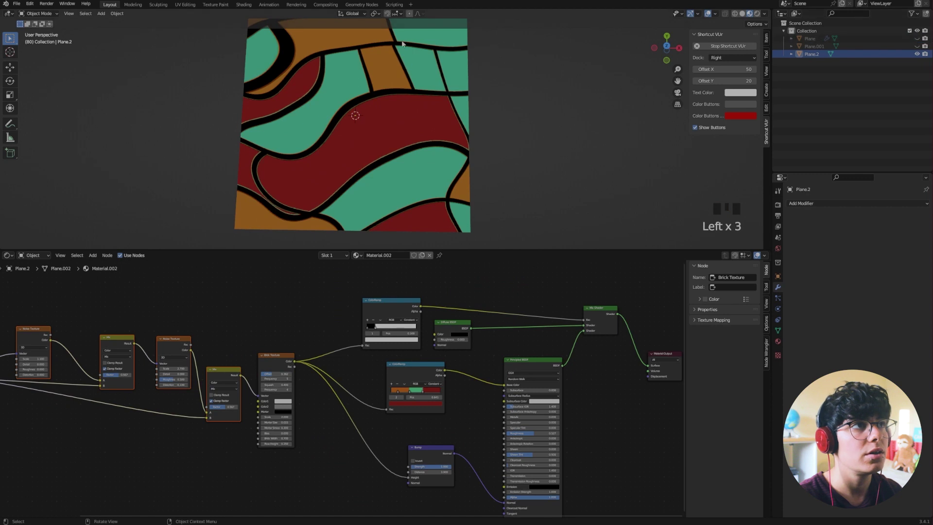
- Examine the pattern on Plane.2 and the node chain of its material from the Texture Coordinate onward
scroll(362, 111, "down", 1)
middle_click_drag(362, 111, 396, 141)
scroll(372, 142, "down", 1)
middle_click_drag(353, 412, 299, 432)
scroll(394, 412, "up", 1)
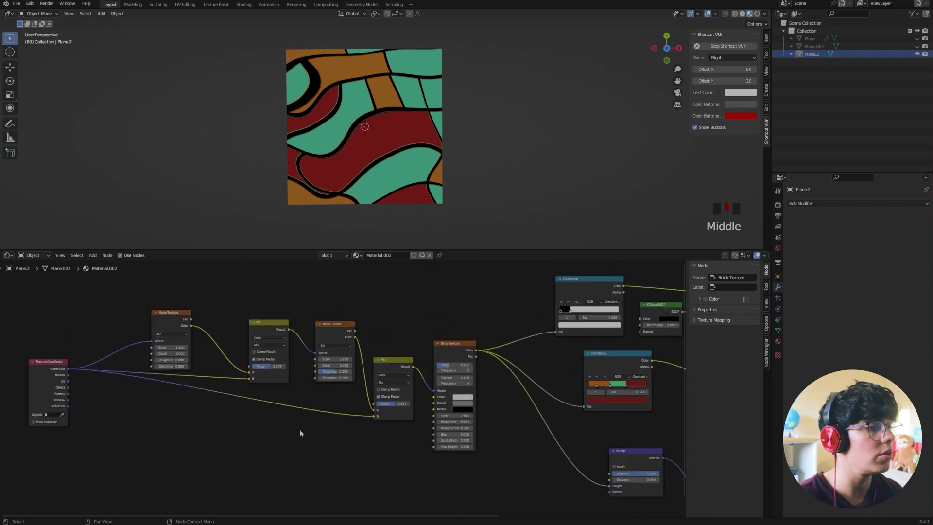
- Examine the nodes that distort the pattern in order, from the first Noise Texture through both Mix nodes to the Brick Texture
scroll(278, 345, "up", 1)
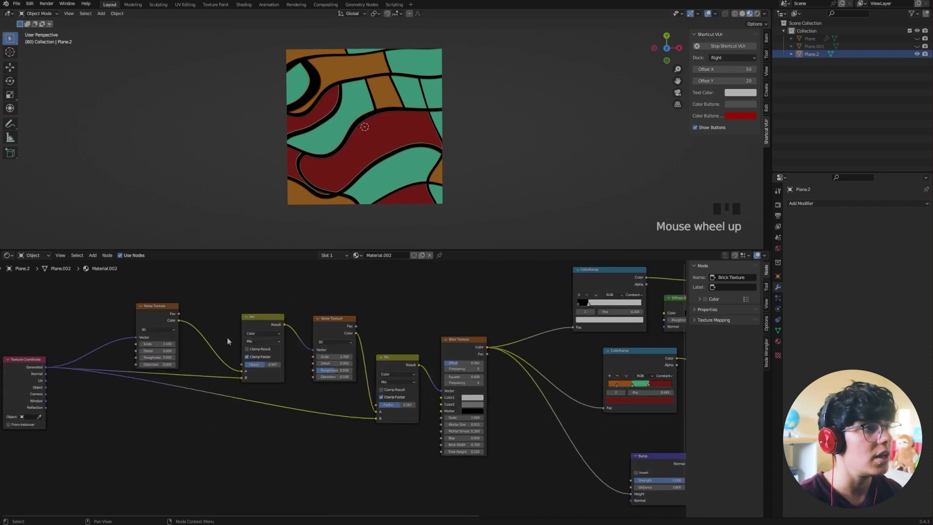
mouse_move(163, 305)
left_mouse_down()
mouse_move(164, 286)
mouse_move(175, 297)
mouse_move(129, 296)
mouse_move(176, 301)
left_mouse_up()
left_click(185, 282)
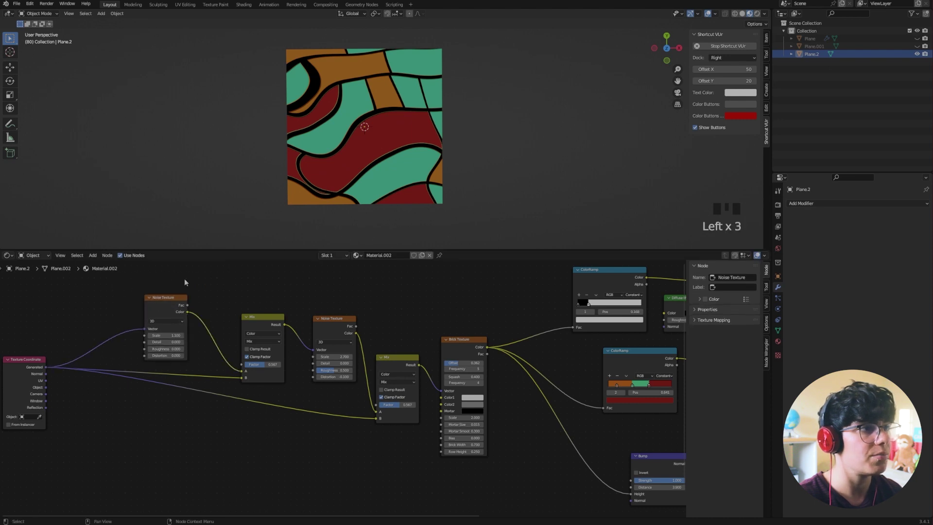
left_click(262, 316)
left_click(334, 318)
left_click(391, 358)
middle_click_drag(391, 358, 264, 373)
left_click(342, 361)
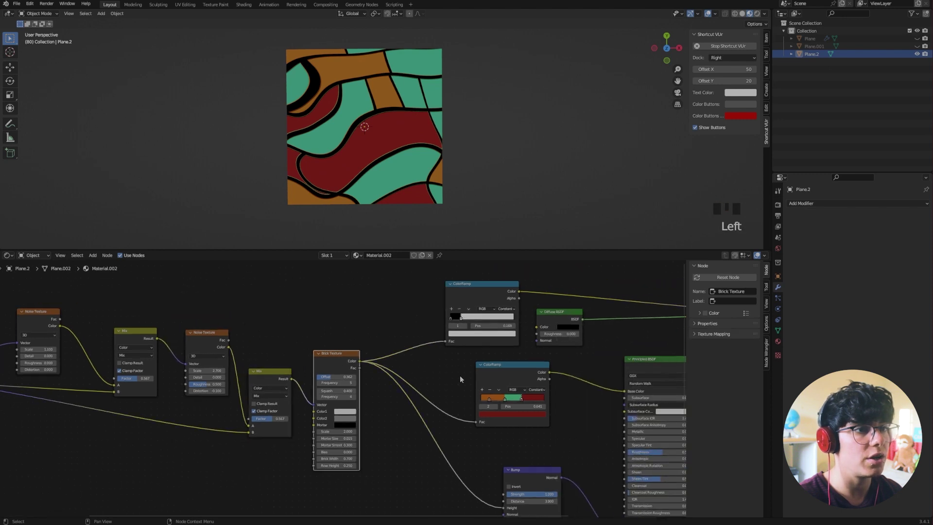
- Shift the Diffuse BSDF node slightly closer to the Mix Shader
middle_click_drag(460, 375, 297, 389)
middle_click_drag(579, 383, 463, 358)
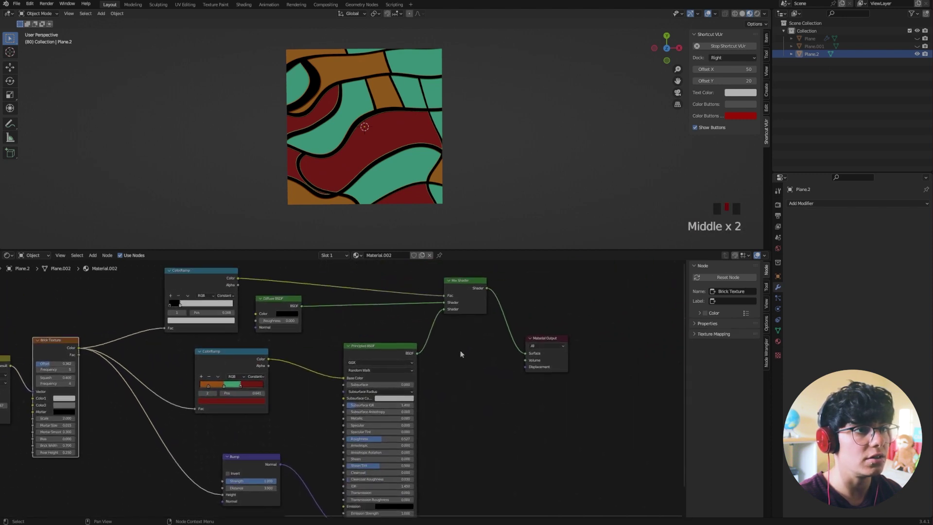
middle_click_drag(344, 326, 372, 360)
left_click_drag(300, 334, 311, 332)
- Inspect the black outlines on Plane.2 up close and compare them with the Brick Texture's mortar settings
scroll(300, 119, "up", 4)
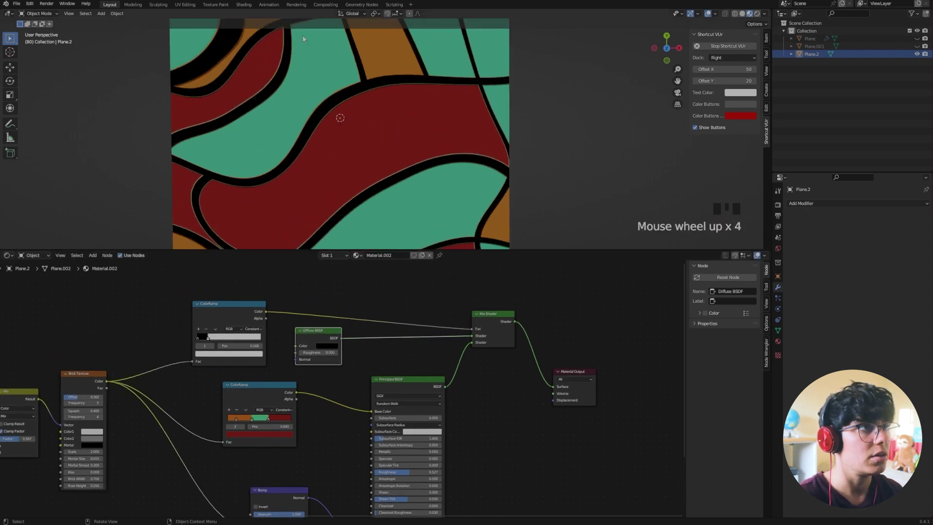
middle_click_drag(220, 110, 198, 118)
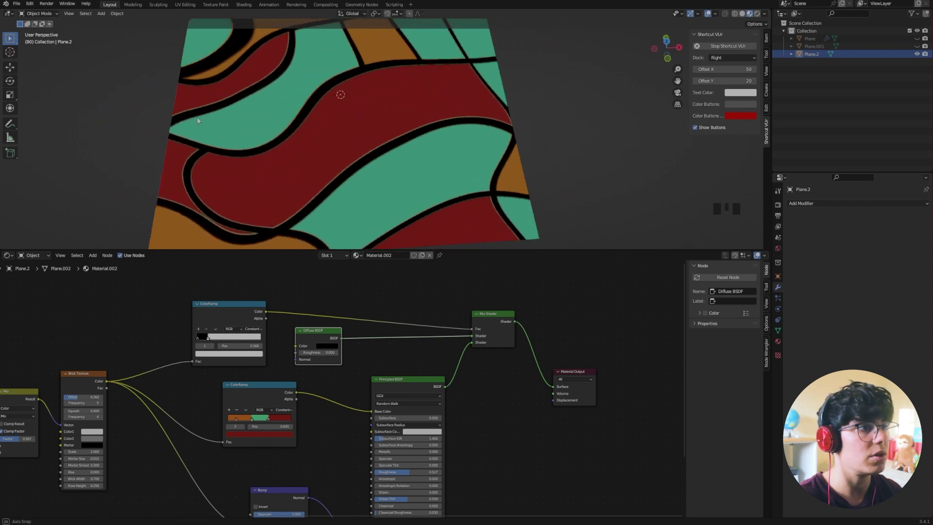
middle_click_drag(130, 427, 255, 364)
scroll(255, 364, "up", 4)
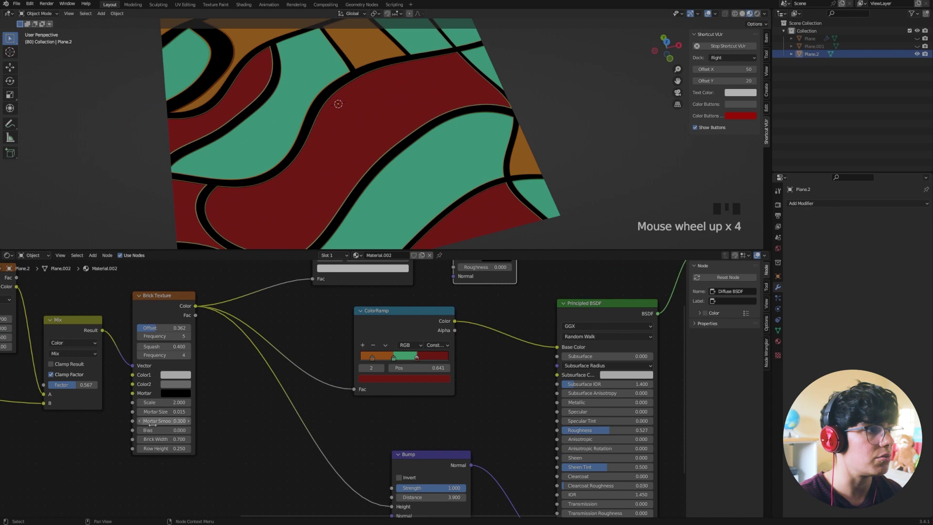
scroll(152, 424, "up", 2)
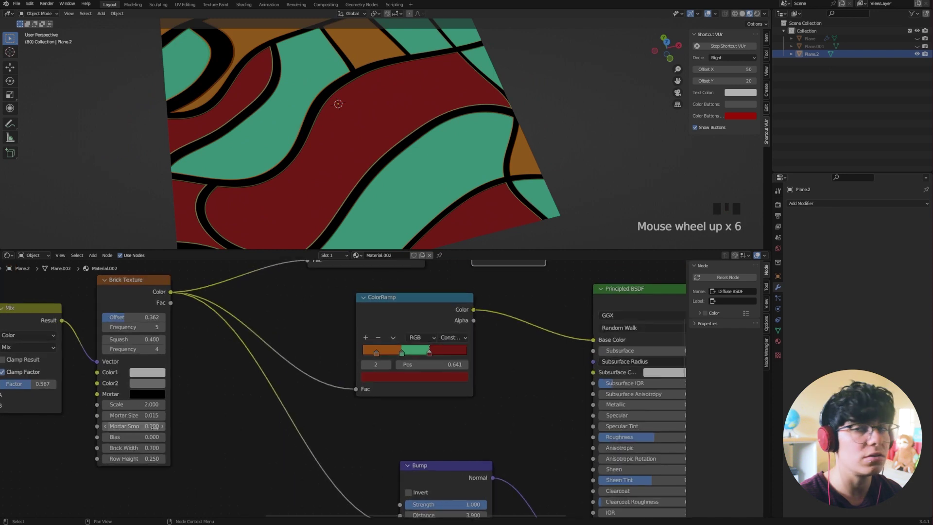
scroll(383, 123, "down", 2)
middle_click_drag(383, 123, 409, 132)
scroll(346, 377, "down", 4)
- Connect the Principled BSDF directly to the Material Output's Surface, bypassing the Mix Shader, and tidy the nodes of the outline branch
middle_click_drag(372, 342, 295, 420)
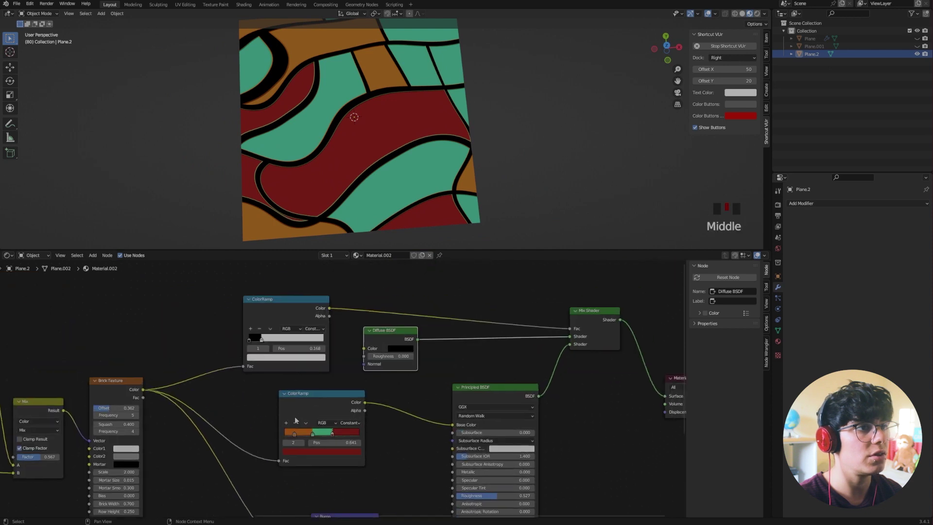
middle_click_drag(477, 426, 401, 399)
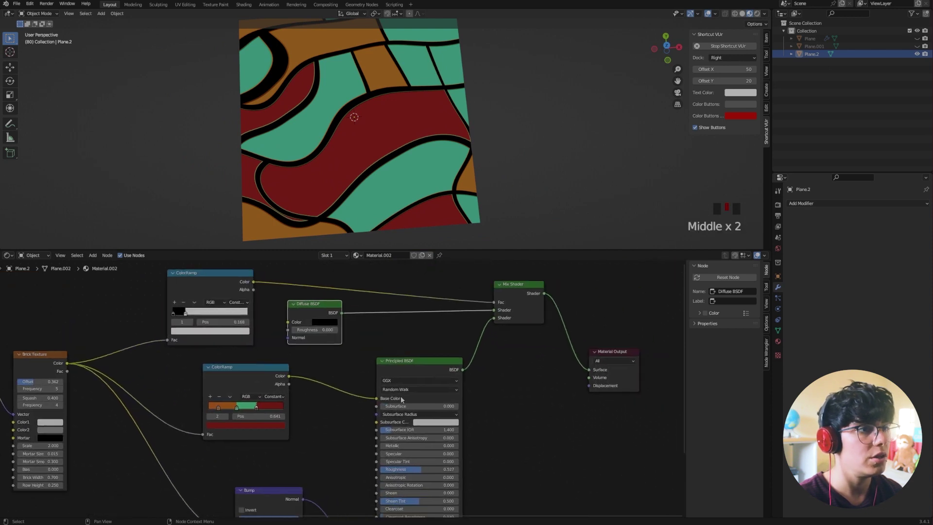
left_click_drag(463, 371, 589, 382)
left_click_drag(515, 300, 433, 281)
left_click_drag(193, 286, 218, 274)
left_click_drag(311, 320, 318, 311)
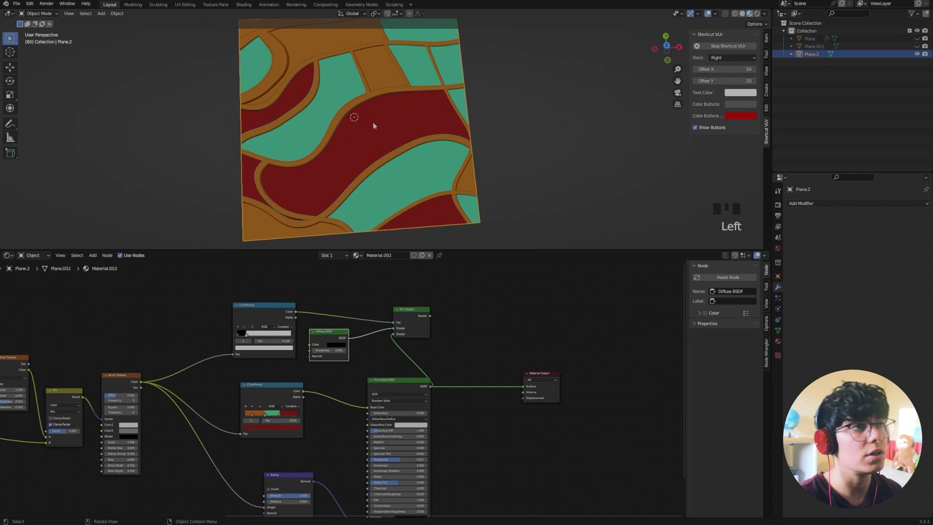
- Inspect the pattern on Plane.2 without the black outlines and the ColorRamp and Diffuse BSDF that feed the Mix Shader
scroll(369, 121, "down", 2)
scroll(358, 108, "up", 2)
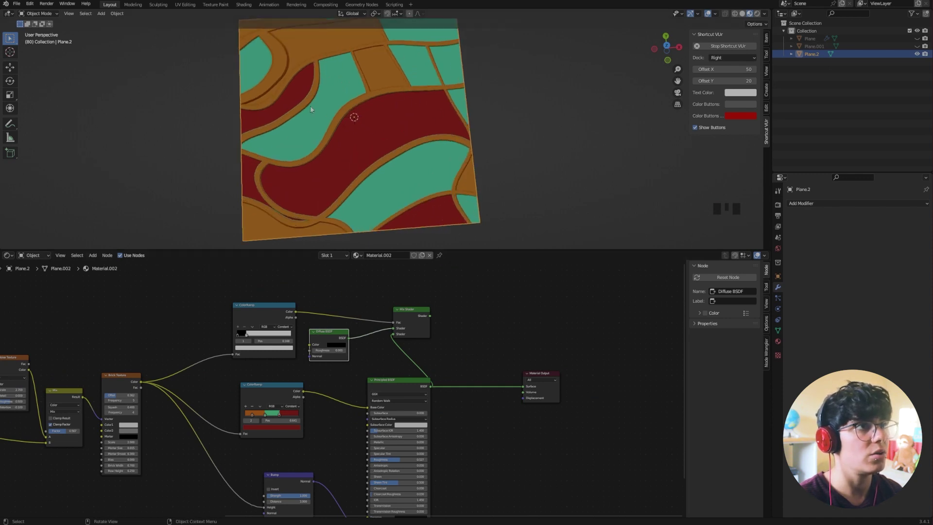
scroll(293, 92, "up", 2)
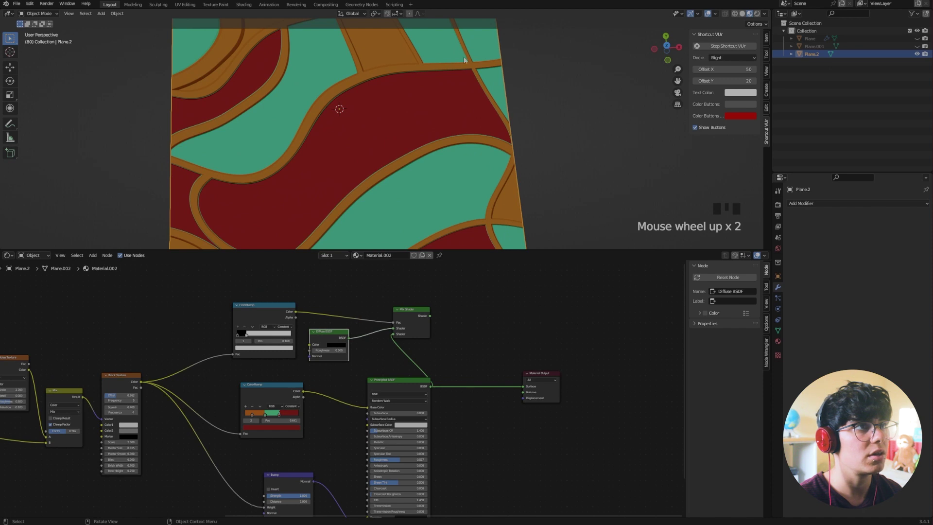
scroll(311, 306, "up", 4)
middle_click_drag(303, 317, 277, 343)
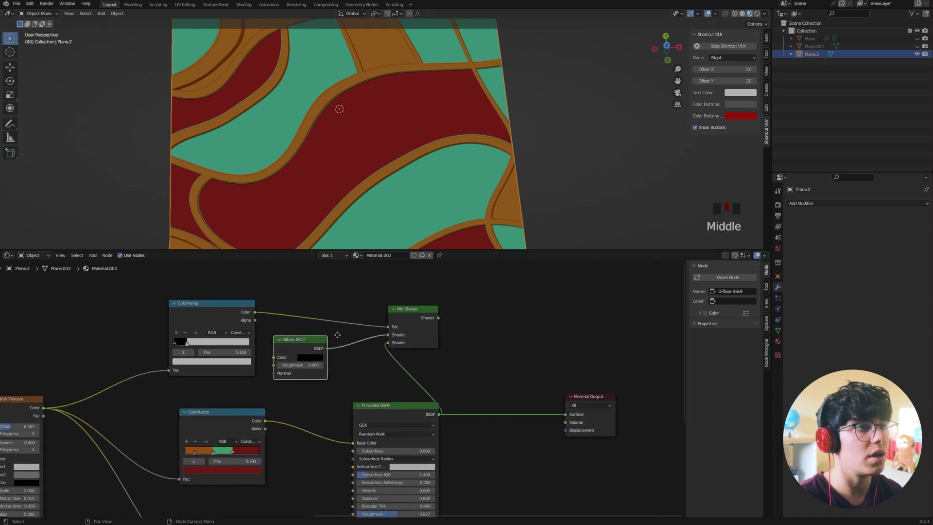
- Nudge the outline ColorRamp and Diffuse BSDF, check the diffuse color, and reconnect the Mix Shader to the Material Output's Surface
left_click_drag(189, 307, 191, 298)
left_click_drag(299, 339, 303, 334)
left_click(315, 353)
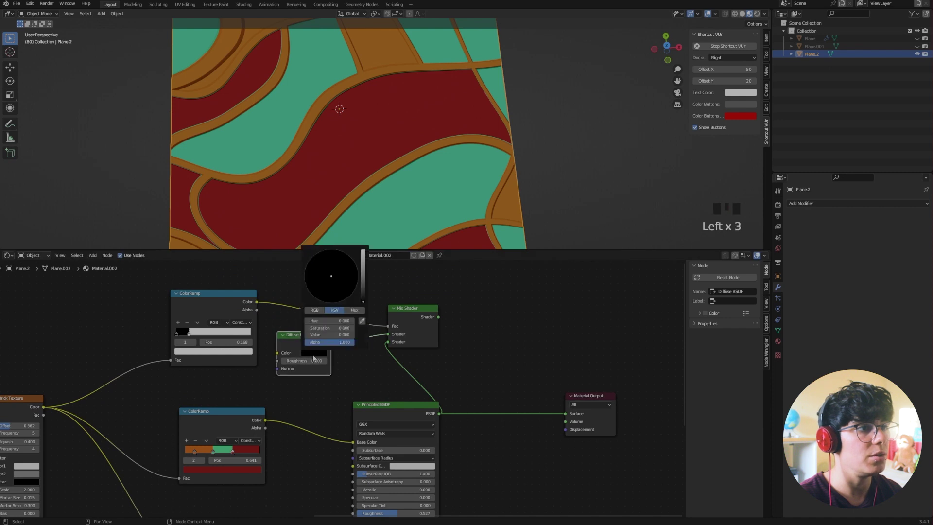
left_click(443, 343)
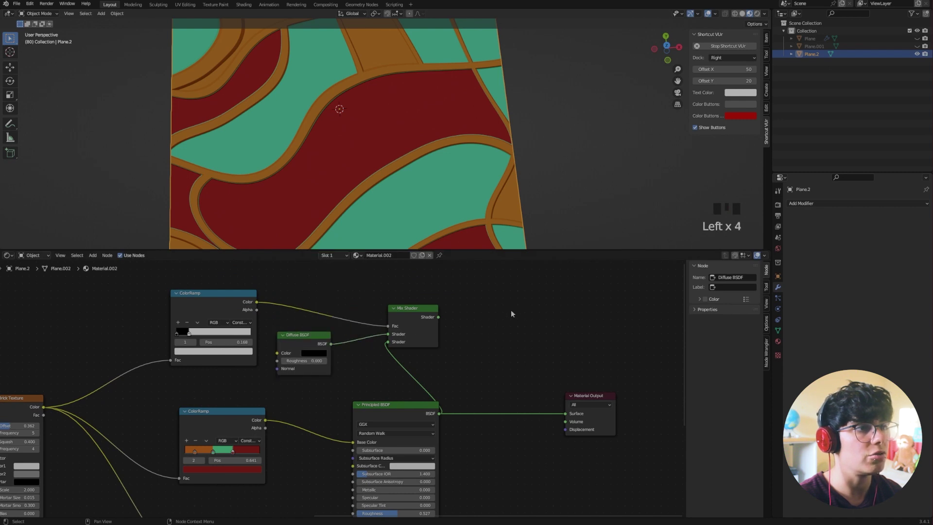
left_click_drag(438, 317, 566, 412)
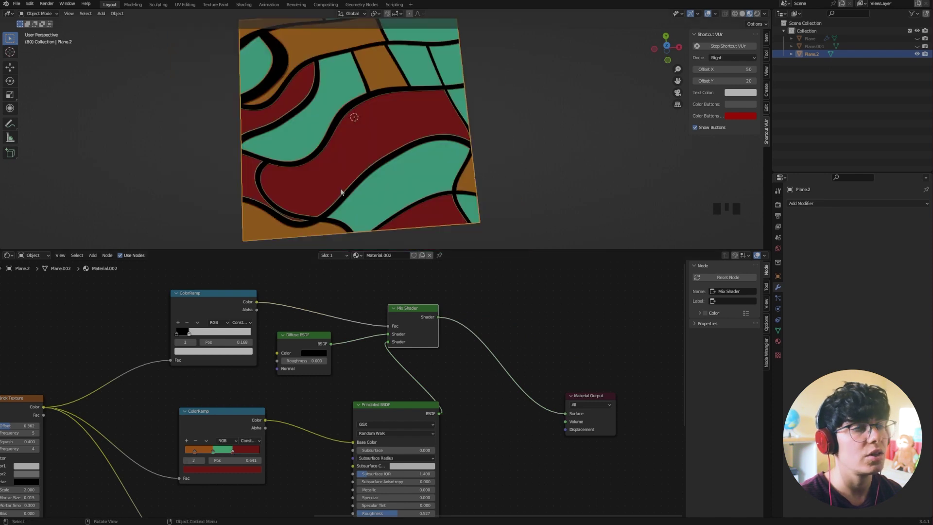
- Examine the ColorRamp and Bump nodes driven by the Brick Texture, along with the Brick Texture's own settings
scroll(272, 360, "up", 3)
middle_click_drag(281, 334, 310, 355)
mouse_move(221, 375)
left_mouse_down()
mouse_move(297, 376)
mouse_move(218, 376)
left_mouse_up()
scroll(281, 432, "down", 5)
middle_click_drag(251, 460, 338, 348)
scroll(329, 442, "down", 3)
middle_click_drag(325, 476, 409, 453)
scroll(356, 410, "up", 6)
middle_click_drag(357, 410, 389, 371)
scroll(423, 384, "up", 3)
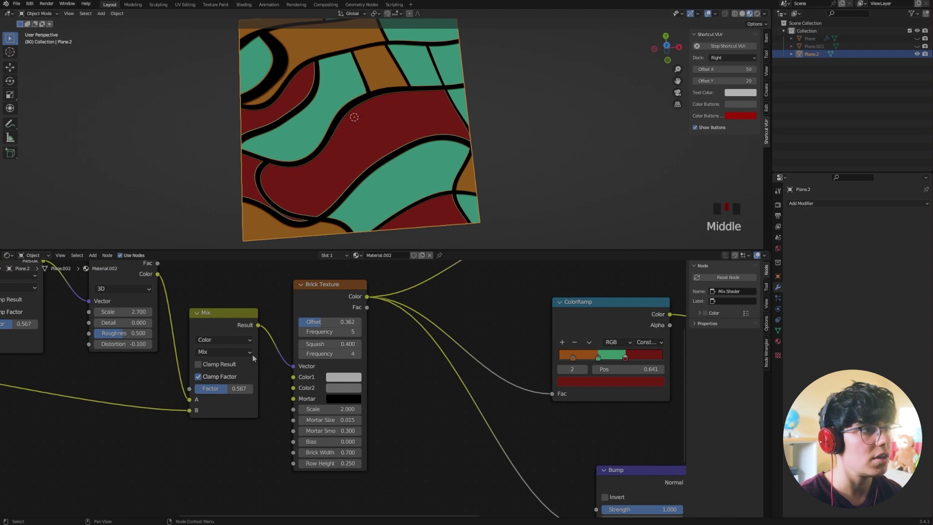
- Review the Noise Texture and Mix settings, followed by the full node tree from Texture Coordinate to Material Output beside the pattern
middle_click_drag(143, 375, 248, 412)
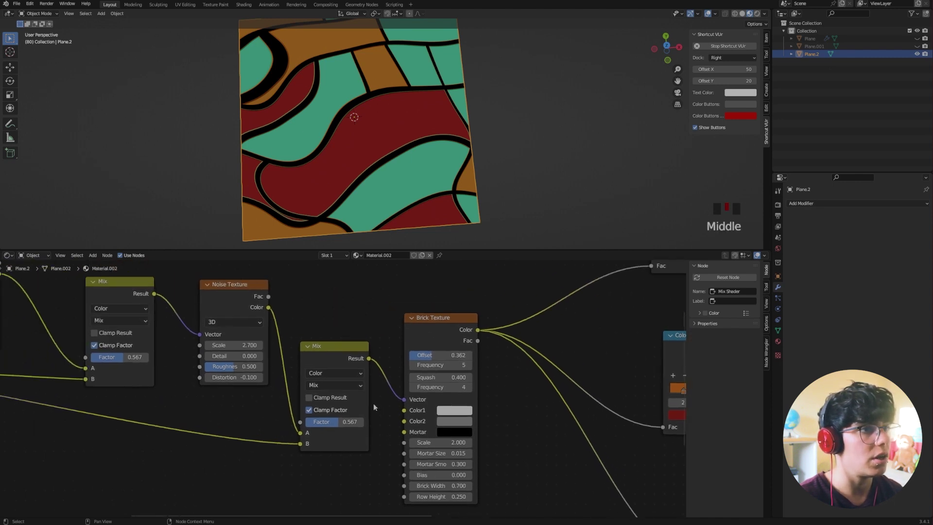
middle_click_drag(441, 401, 390, 389)
middle_click_drag(261, 314, 462, 335)
middle_click_drag(138, 404, 425, 436)
middle_click_drag(610, 441, 228, 398)
middle_click_drag(675, 427, 379, 423)
middle_click_drag(543, 435, 424, 392)
scroll(451, 409, "down", 9)
middle_click_drag(578, 369, 538, 388)
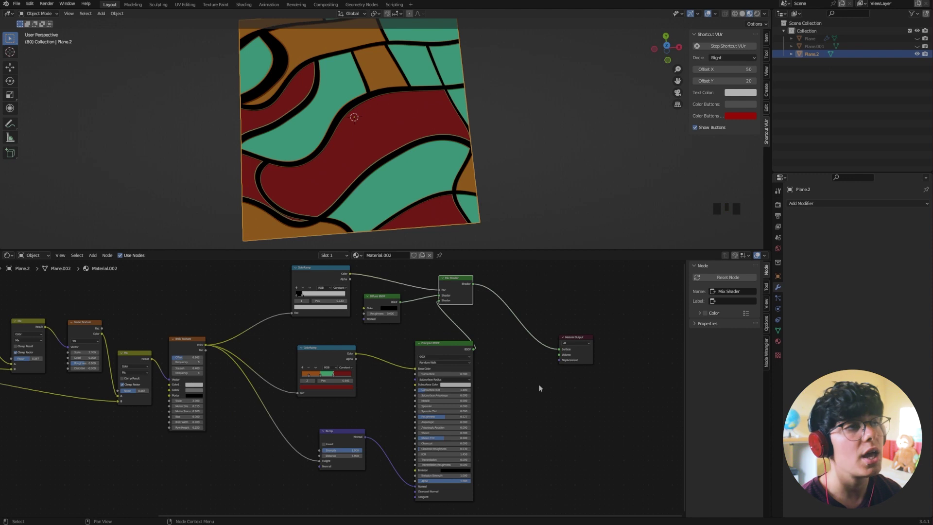
scroll(538, 384, "down", 3)
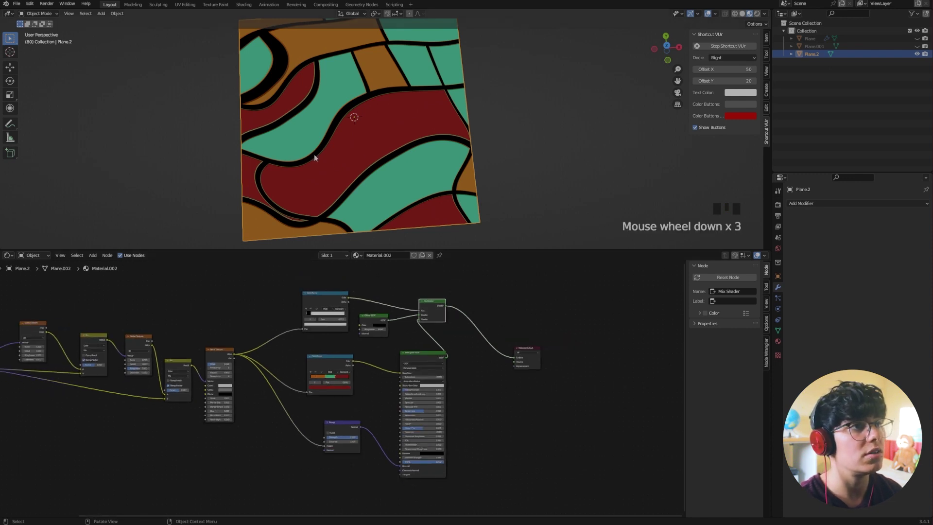
scroll(374, 136, "down", 2)
middle_click_drag(373, 140, 372, 147)
middle_click_drag(248, 384, 343, 381)
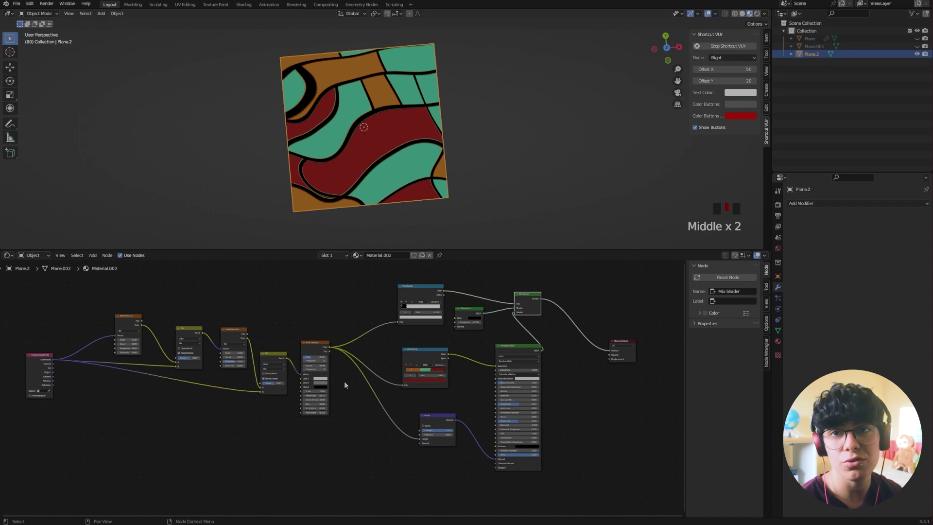